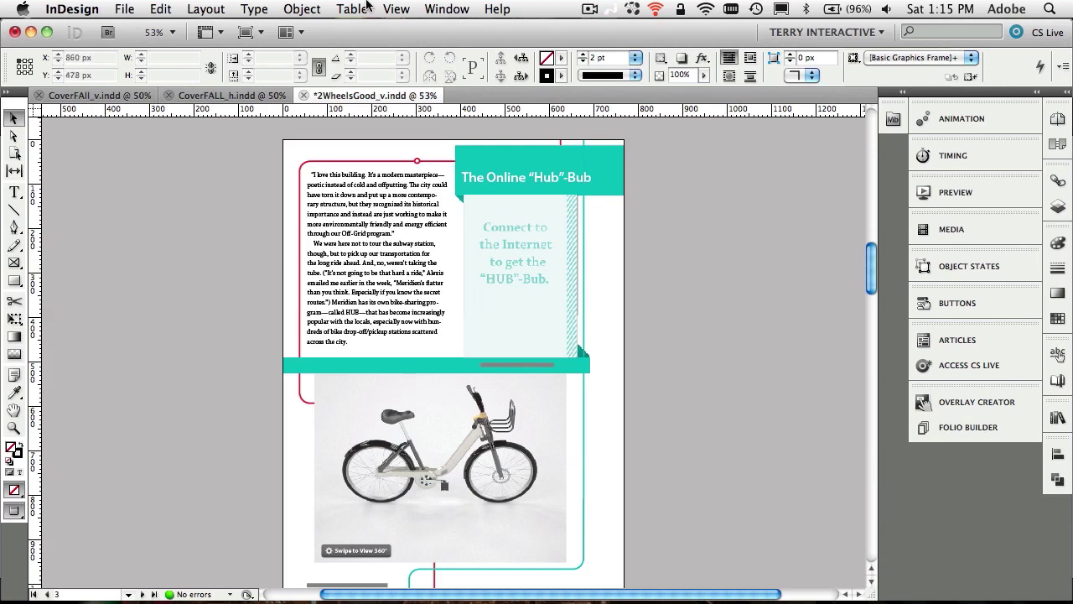
Step: Open the Overlay Creator panel beside the bike-sharing article, after browsing and dismissing the panel list
{"action": "left_click", "coordinate": [447, 9]}
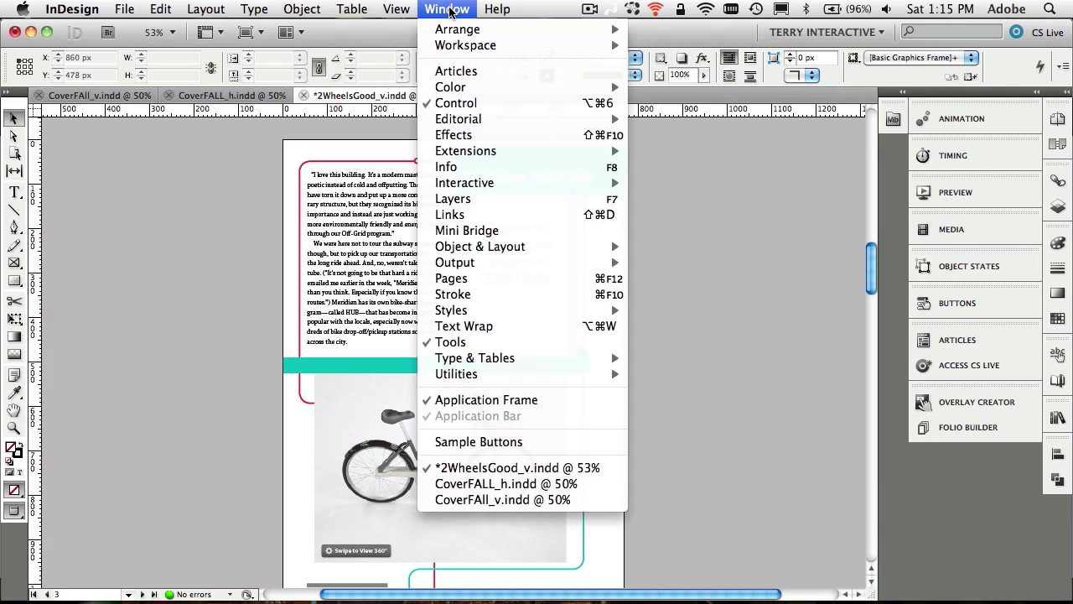
{"action": "mouse_move", "coordinate": [466, 154]}
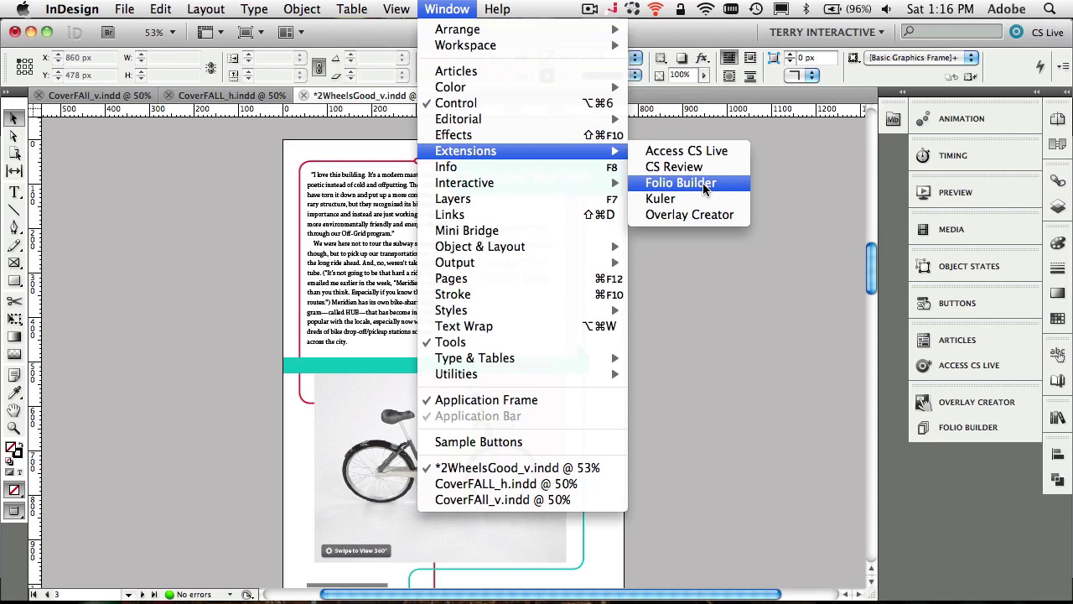
{"action": "left_click", "coordinate": [734, 272]}
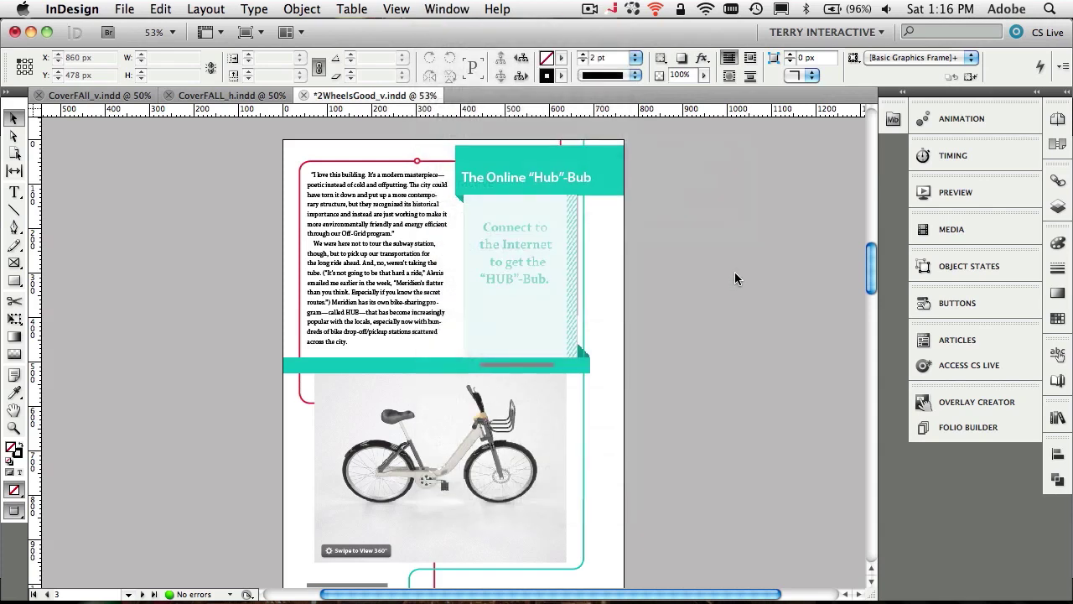
{"action": "left_click", "coordinate": [938, 404]}
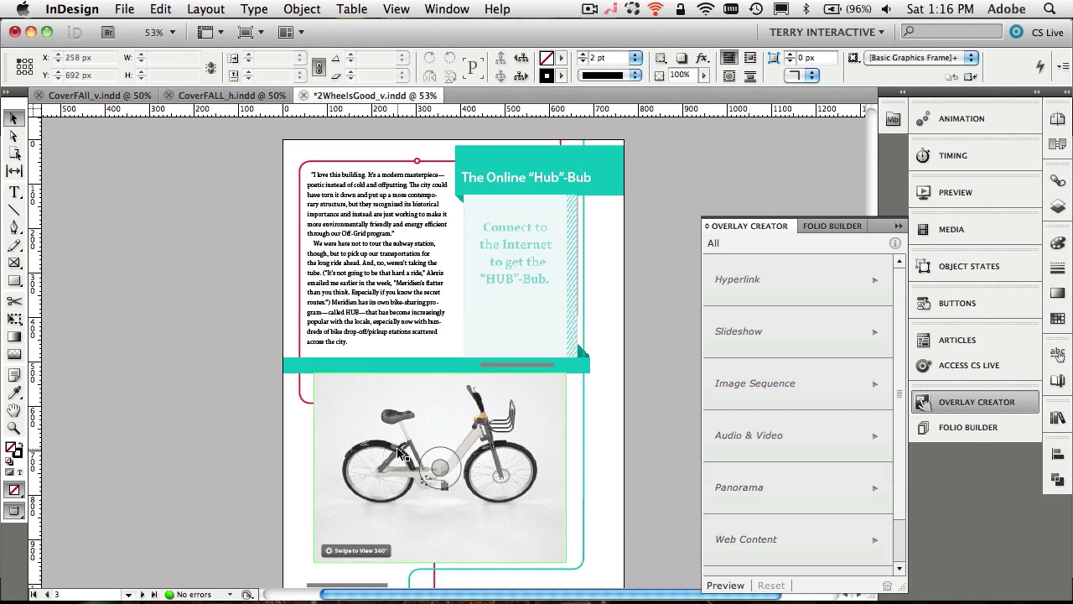
Step: Draw a small rectangle frame beside the teal sidebar, then put the text cursor in the body text
{"action": "left_click", "coordinate": [16, 261]}
{"action": "left_click_drag", "start_coordinate": [593, 288], "coordinate": [619, 313]}
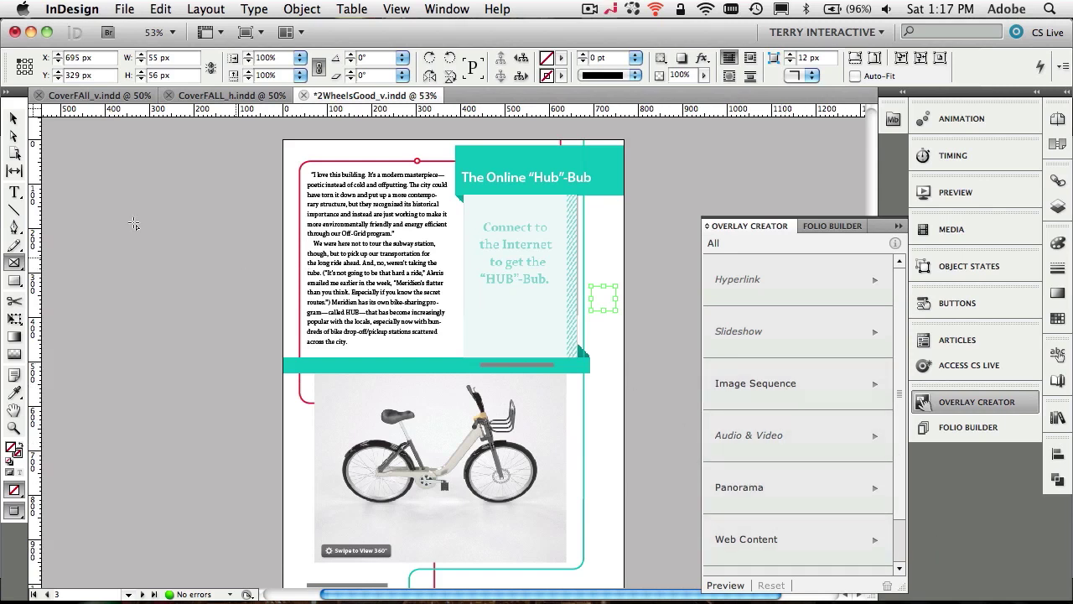
{"action": "left_click", "coordinate": [14, 192]}
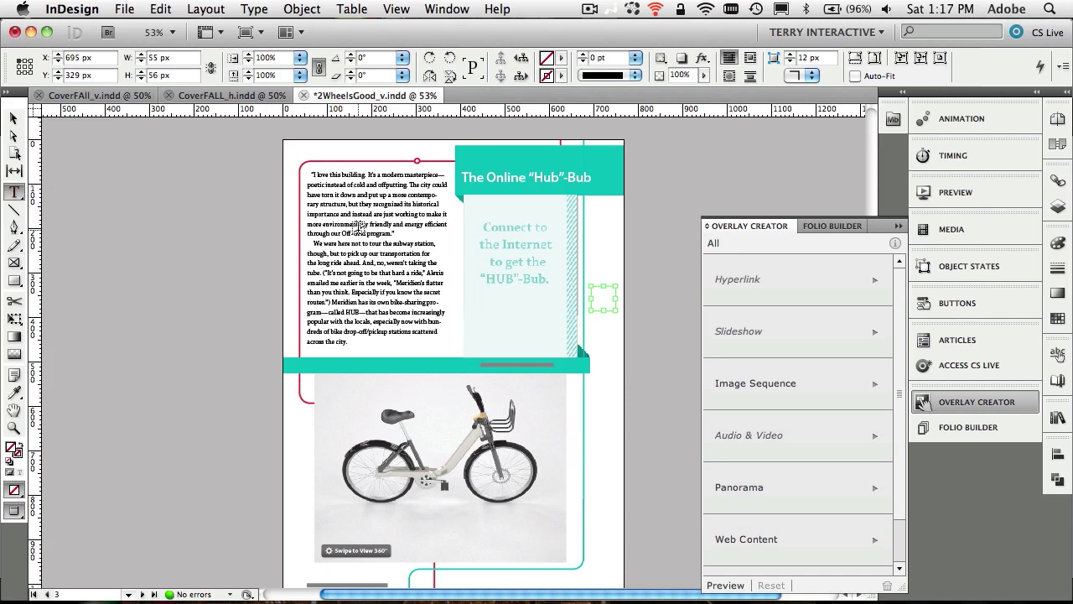
{"action": "left_click", "coordinate": [369, 225]}
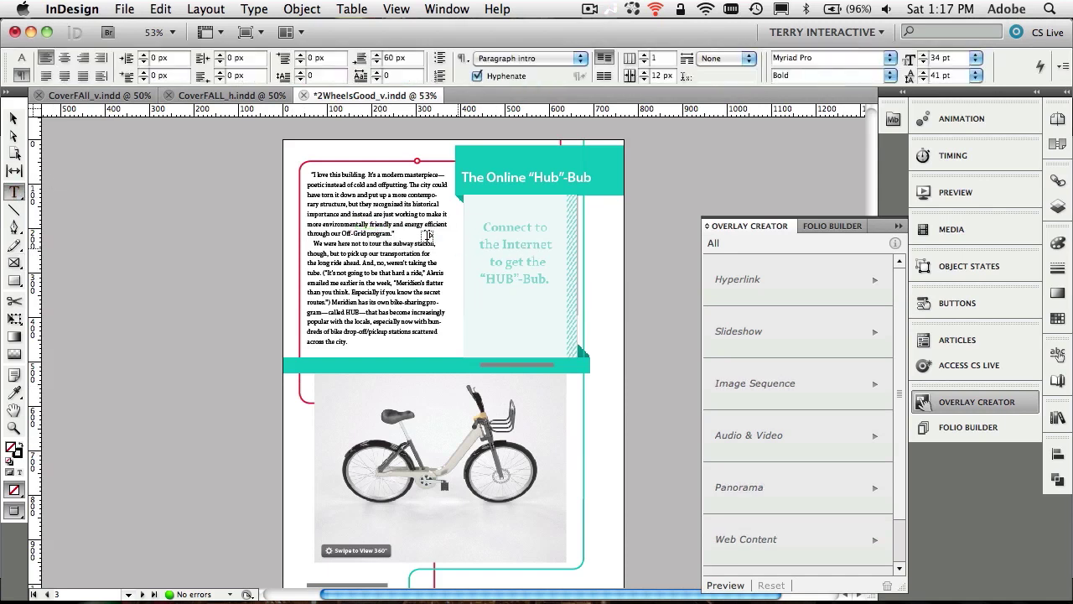
{"action": "left_click", "coordinate": [359, 214]}
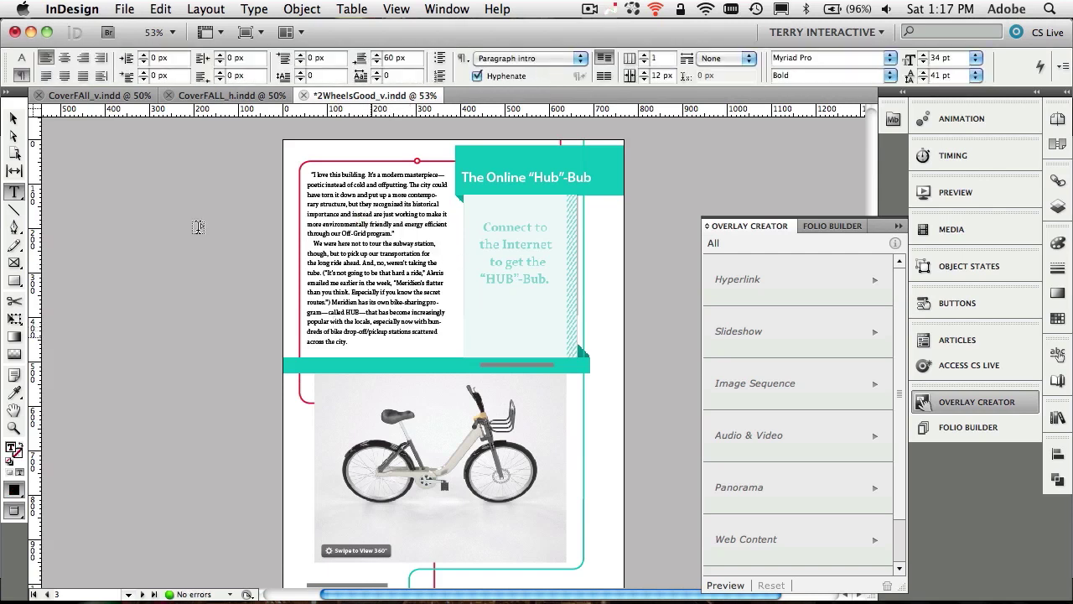
Step: On page 4, select the word 'district.' in the body text
{"action": "scroll", "coordinate": [474, 468], "scroll_direction": "down", "scroll_amount": 5}
{"action": "scroll", "coordinate": [474, 468], "scroll_direction": "down", "scroll_amount": 2}
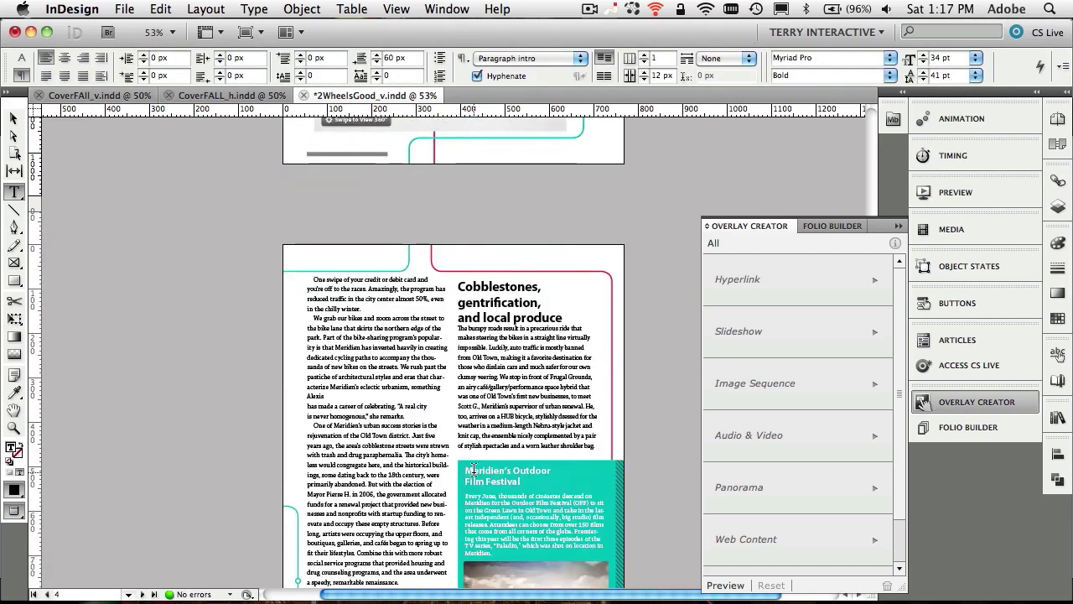
{"action": "left_click", "coordinate": [414, 433]}
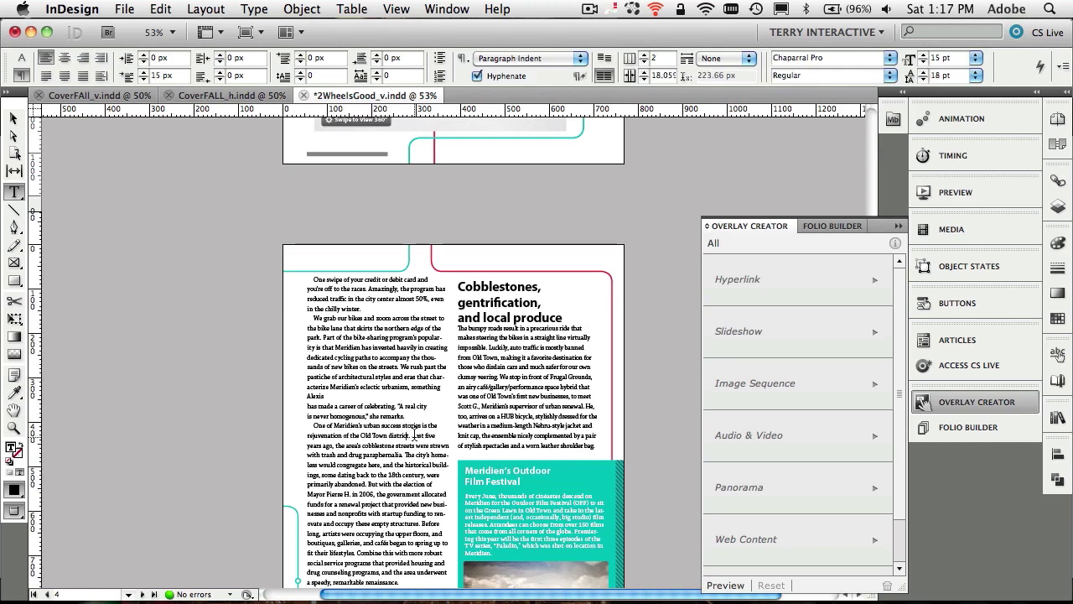
{"action": "double_click", "coordinate": [399, 435]}
Step: Scroll back up and switch to the Selection tool for the bike photo
{"action": "scroll", "coordinate": [503, 411], "scroll_direction": "up", "scroll_amount": 5}
{"action": "scroll", "coordinate": [504, 411], "scroll_direction": "up", "scroll_amount": 5}
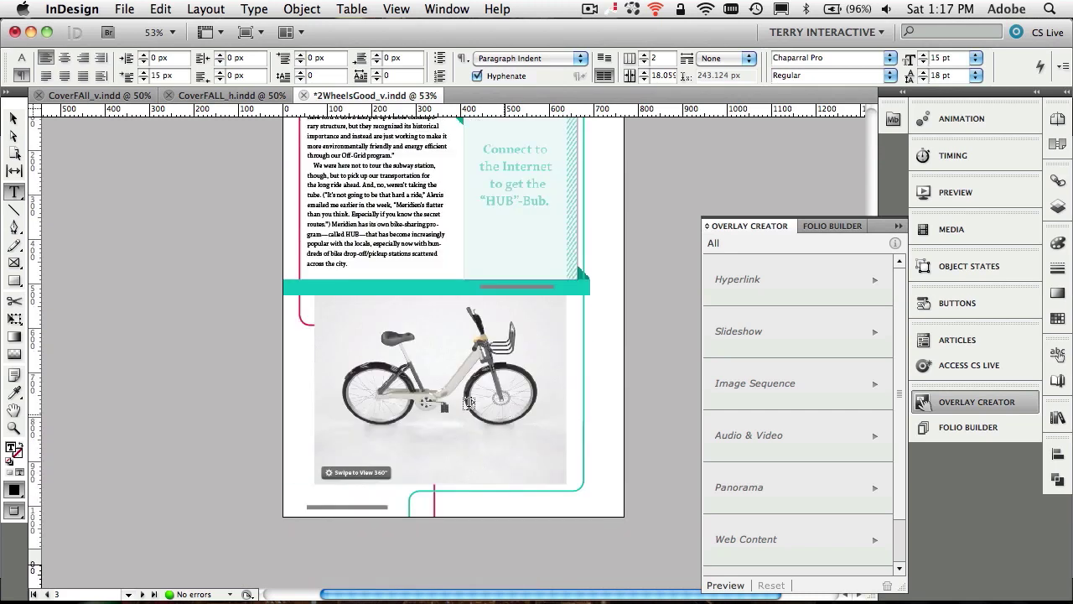
{"action": "left_click", "coordinate": [14, 118]}
Step: Select the bike photo and view its Image Sequence overlay settings from the overlay type list
{"action": "left_click", "coordinate": [399, 393]}
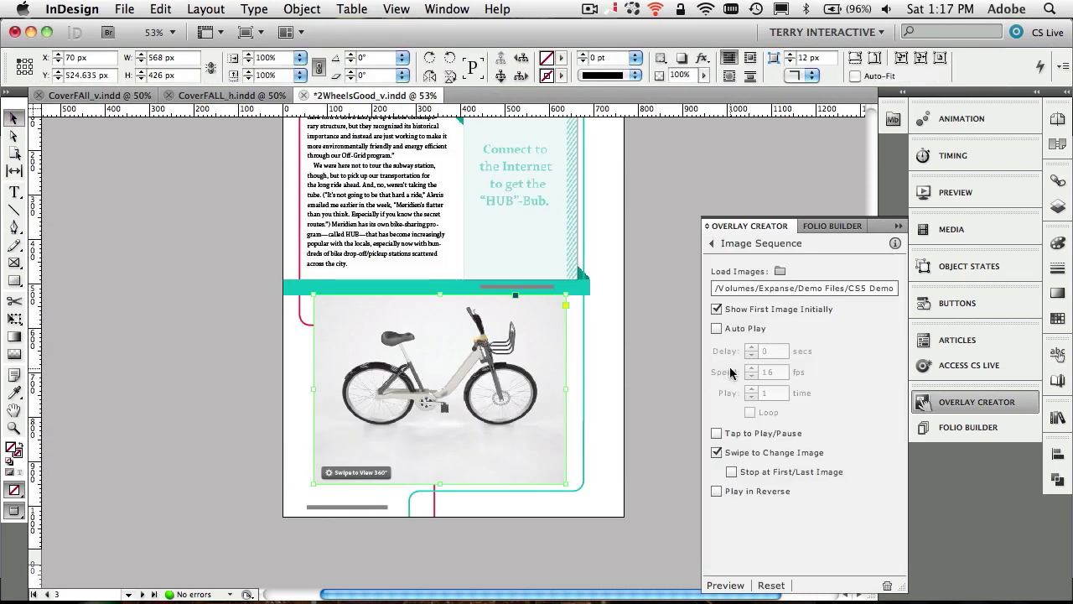
{"action": "left_click", "coordinate": [712, 243]}
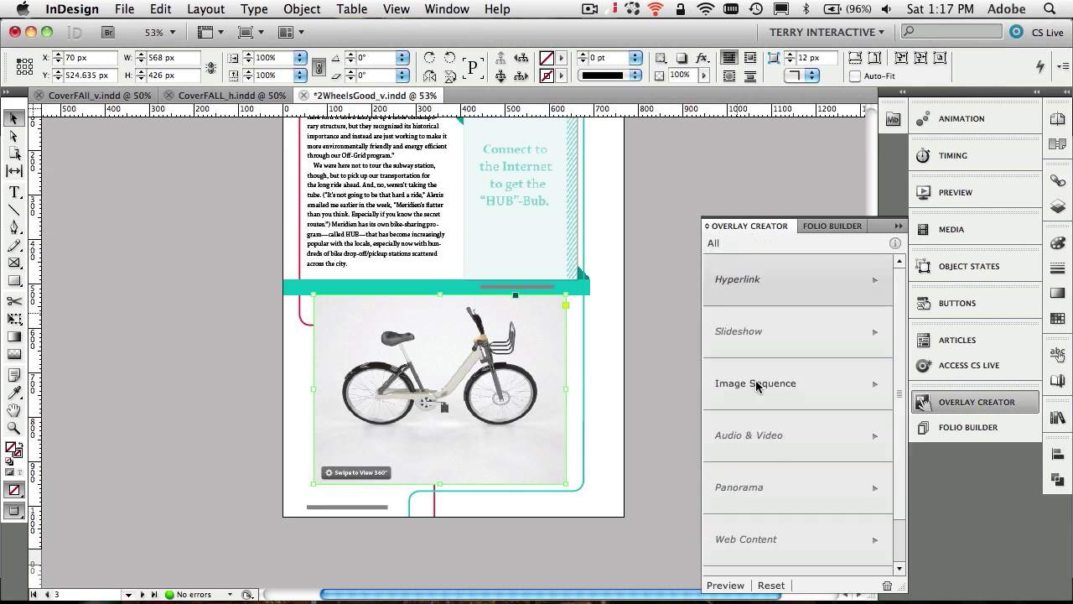
{"action": "left_click", "coordinate": [817, 387]}
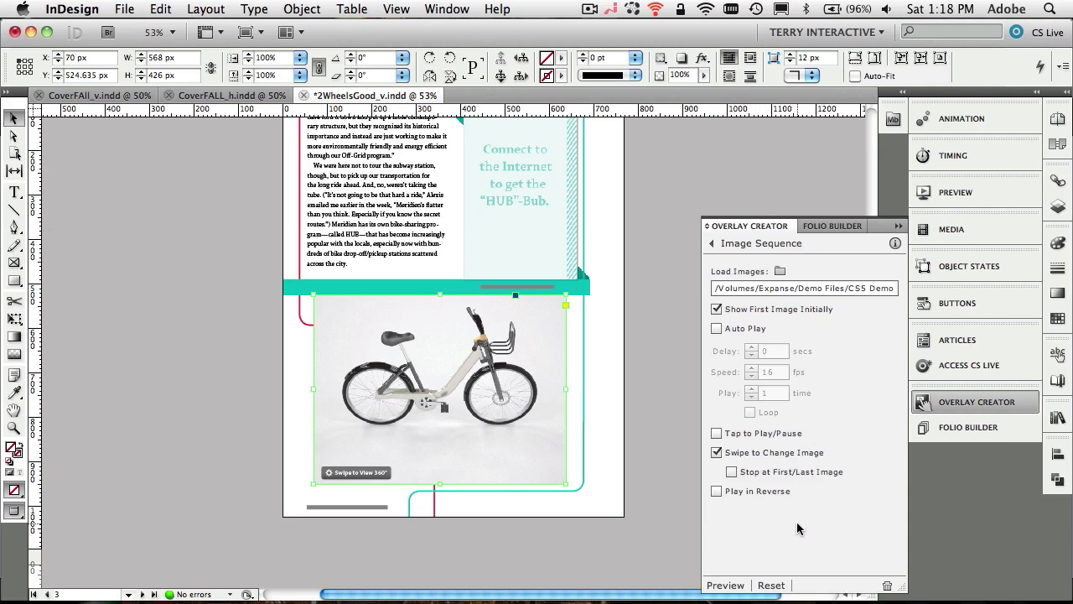
Step: Collapse the overlay settings and close 2WheelsGood_v.indd without saving
{"action": "left_click", "coordinate": [898, 226]}
{"action": "left_click", "coordinate": [452, 208]}
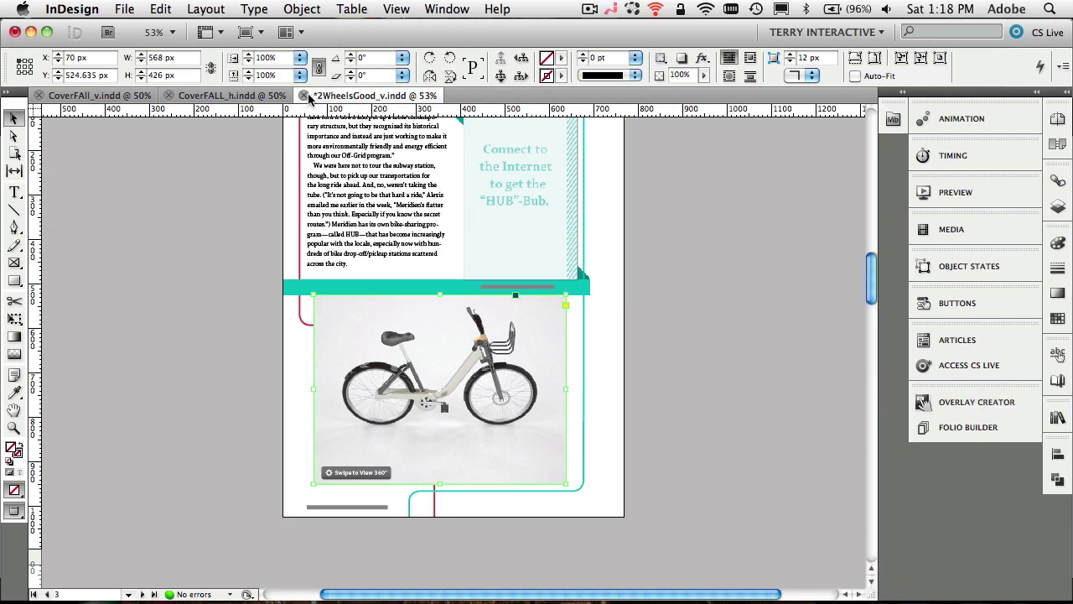
{"action": "key", "text": "super+w"}
{"action": "left_click", "coordinate": [477, 211]}
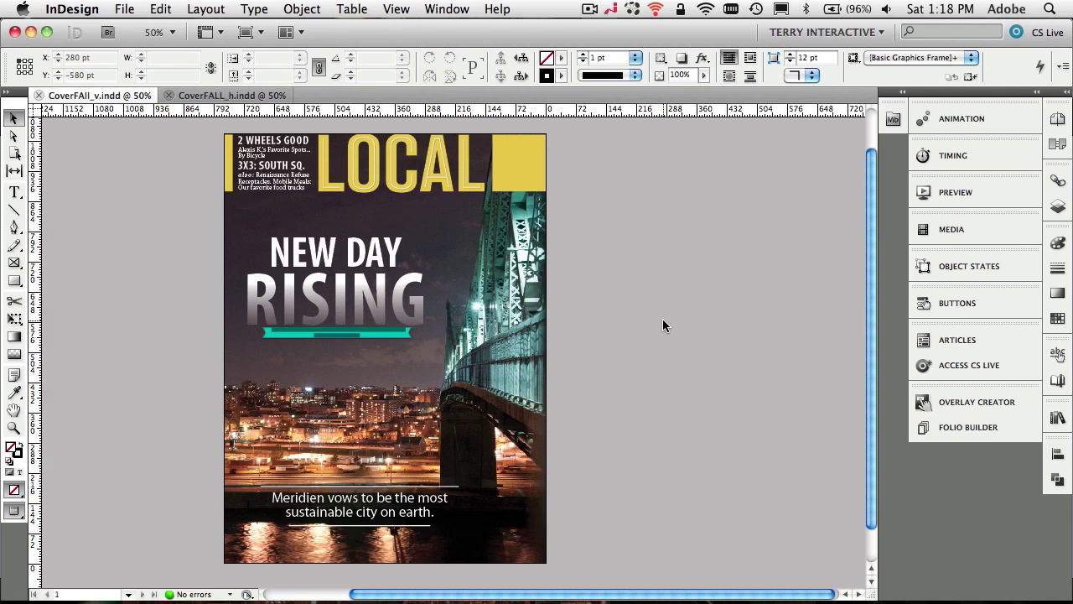
Step: Compare the CoverFALL_h and CoverFALL_v covers, ending on the vertical cover
{"action": "left_click", "coordinate": [199, 96]}
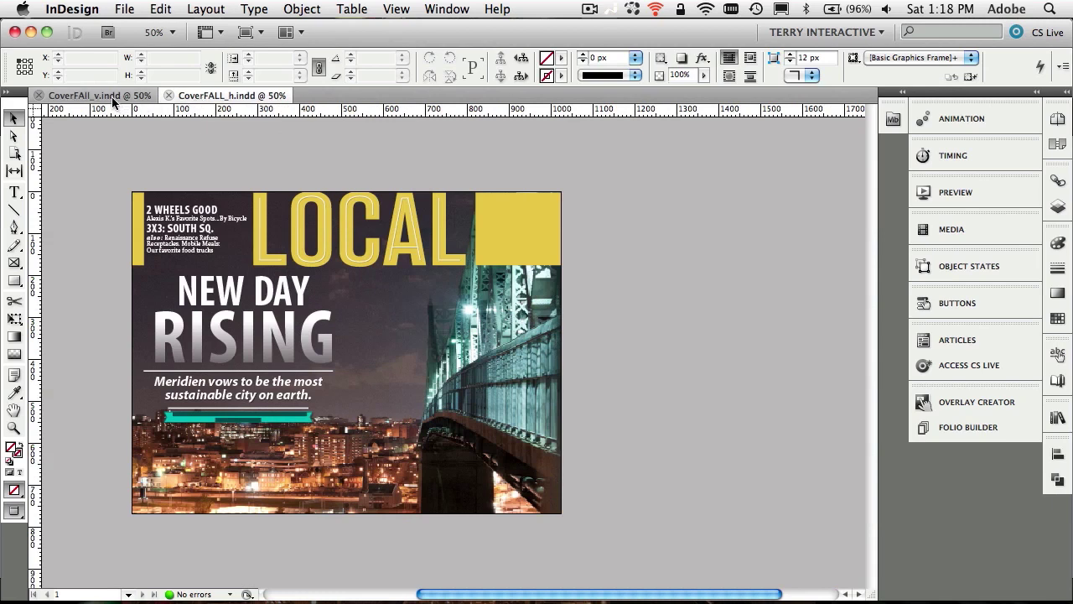
{"action": "left_click", "coordinate": [112, 97]}
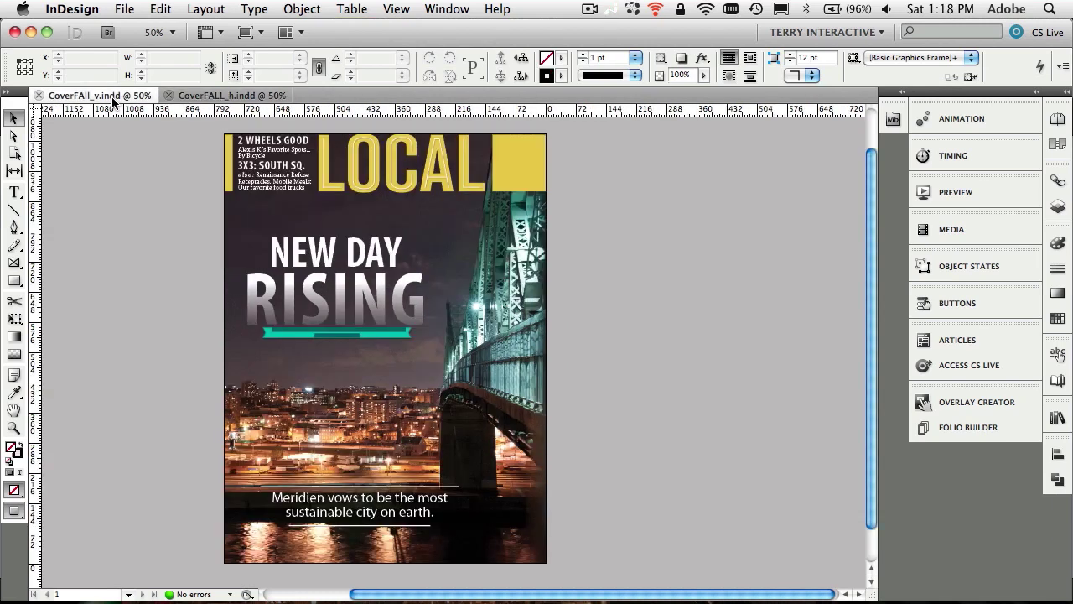
{"action": "left_click", "coordinate": [211, 97]}
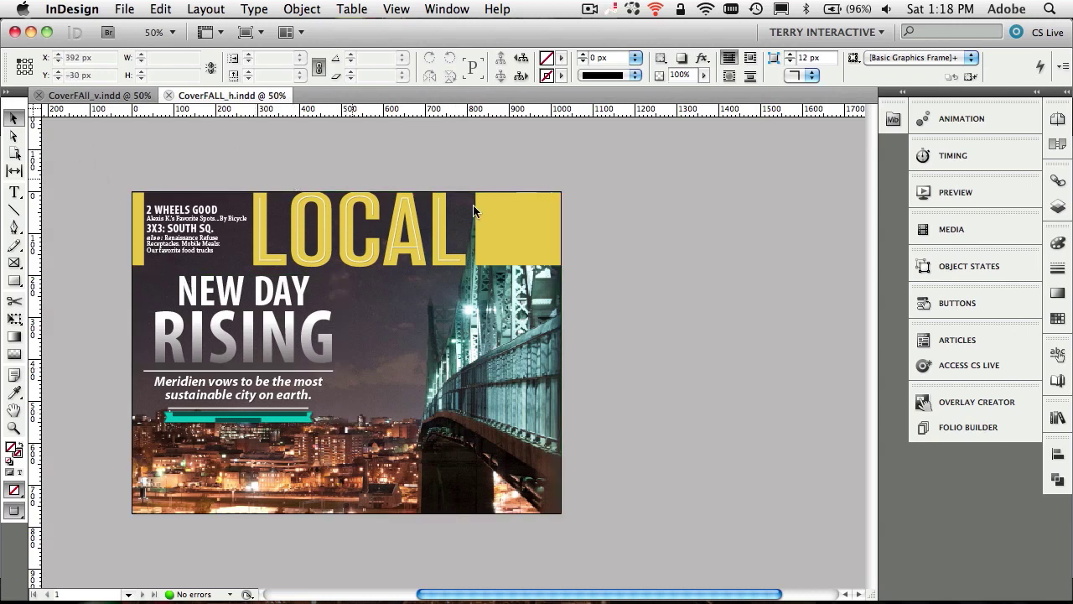
{"action": "left_click", "coordinate": [111, 95]}
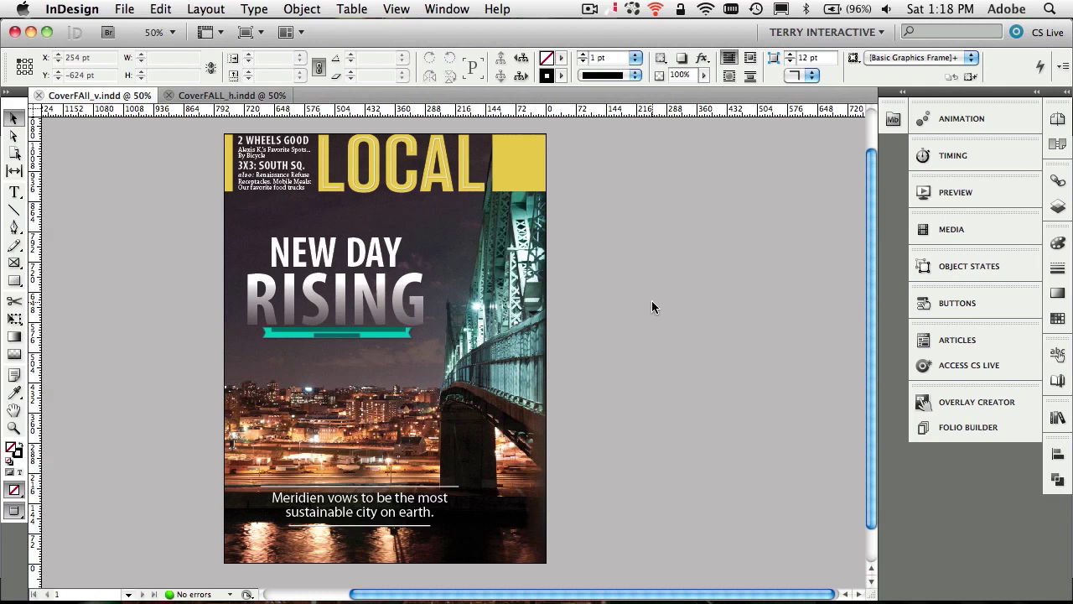
Step: Create a new 1024 x 768 folio named 'Local Mag Fall CSP' in Folio Builder
{"action": "left_click", "coordinate": [975, 427]}
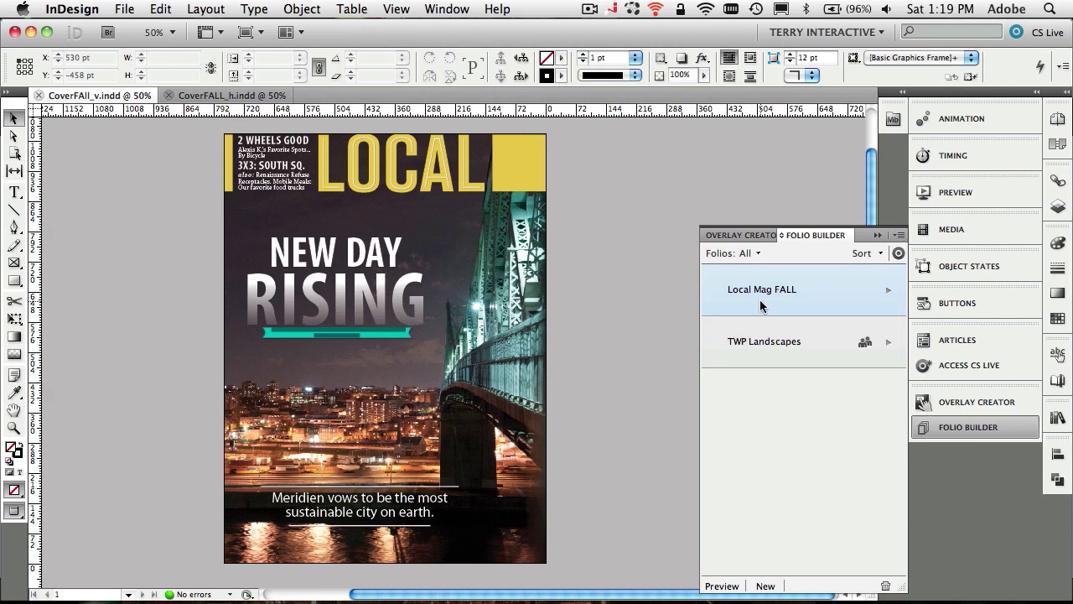
{"action": "left_click", "coordinate": [794, 305]}
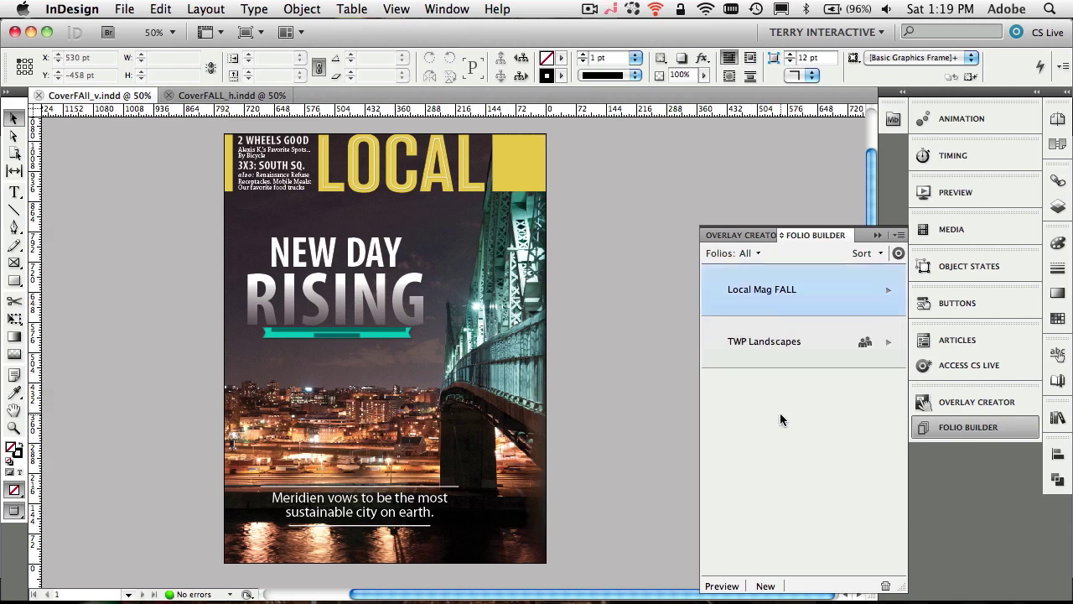
{"action": "left_click", "coordinate": [766, 587]}
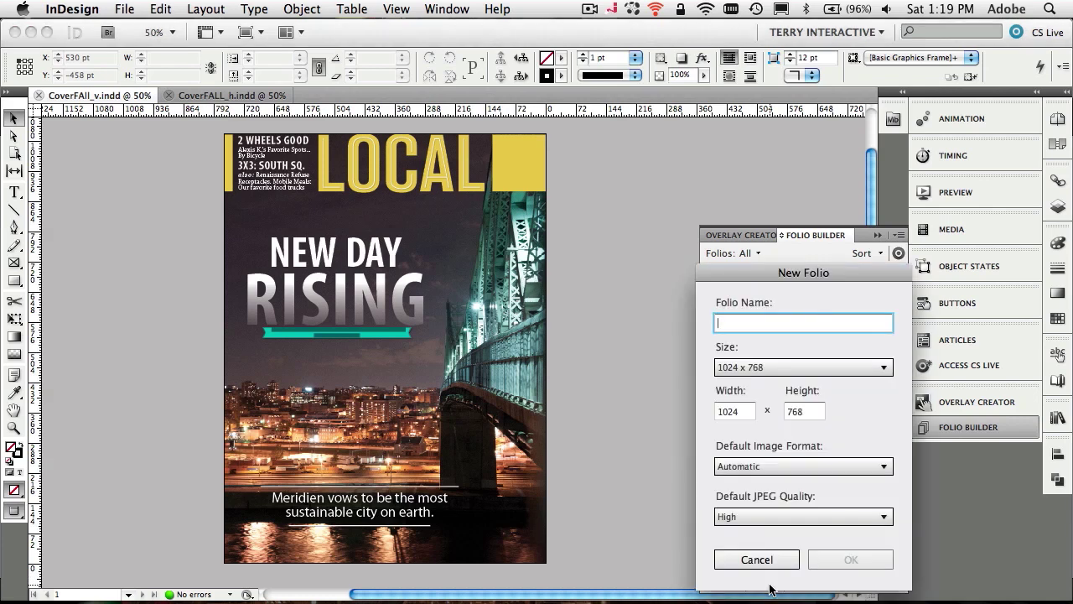
{"action": "type", "text": "Local Mag Fall CS"}
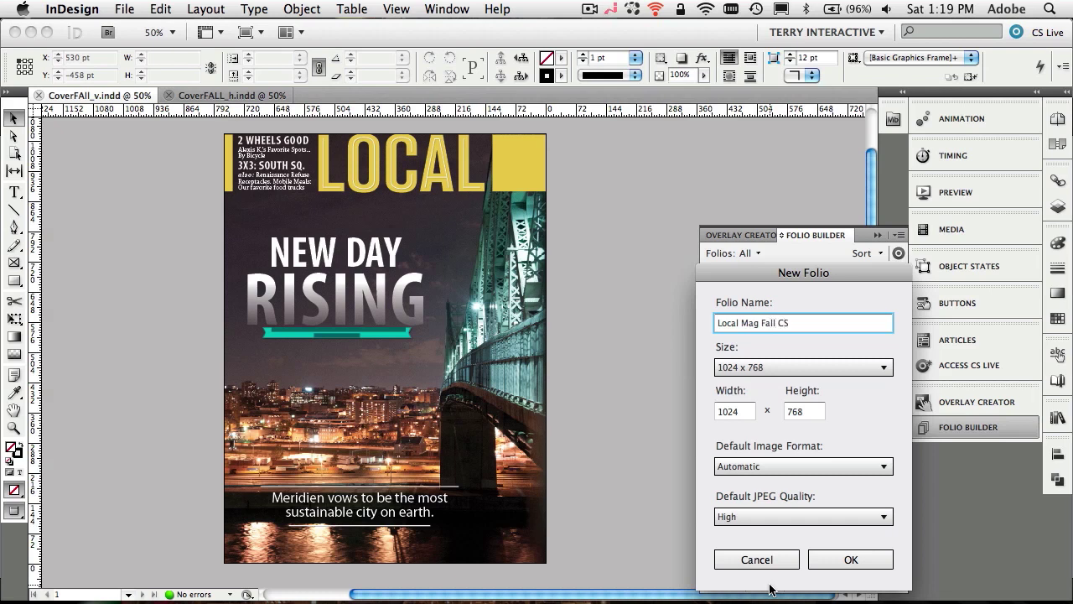
{"action": "type", "text": "P"}
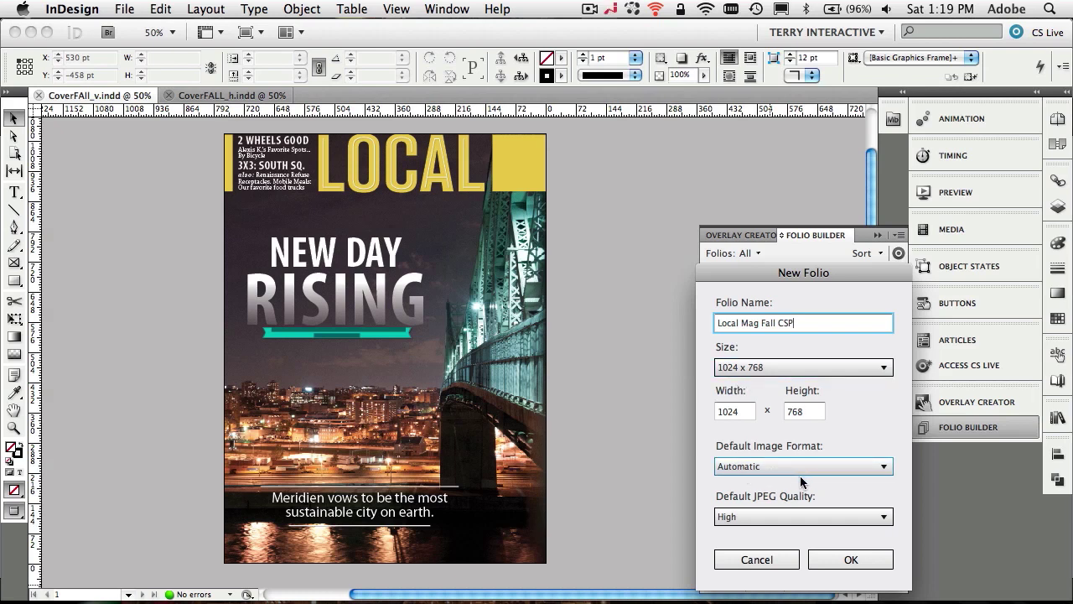
{"action": "left_click", "coordinate": [862, 563]}
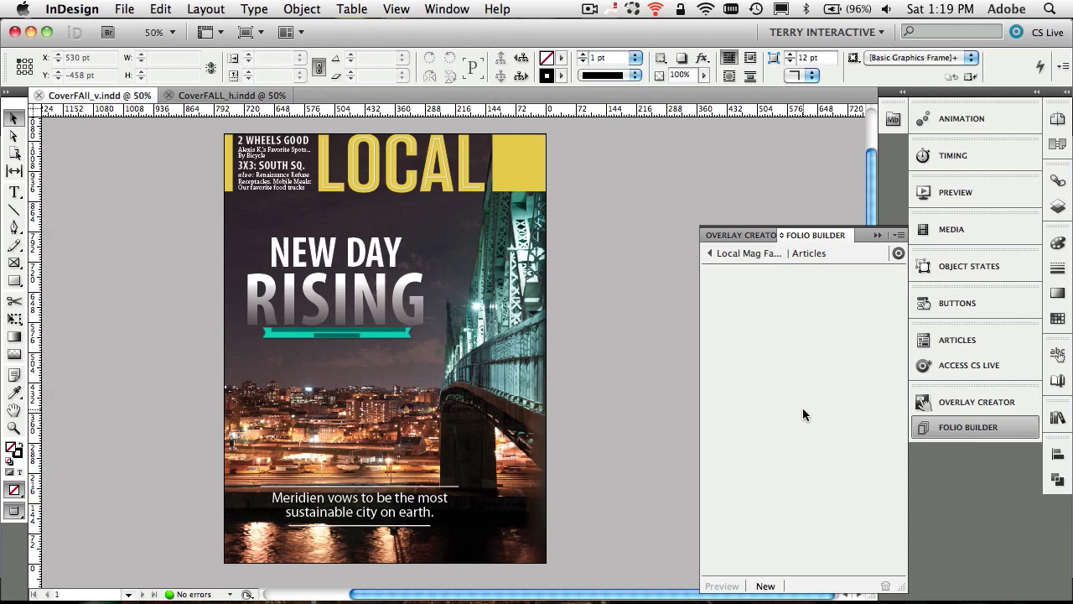
Step: Add an article named 'Cover' from the vertical cover and view its Portrait Layout
{"action": "left_click", "coordinate": [773, 587]}
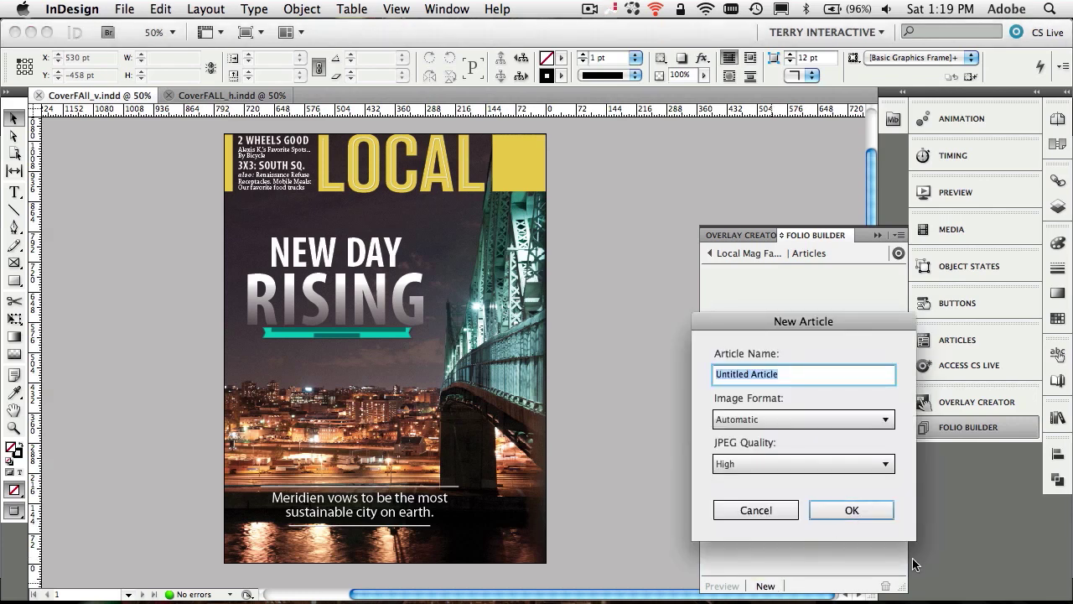
{"action": "type", "text": "Cover"}
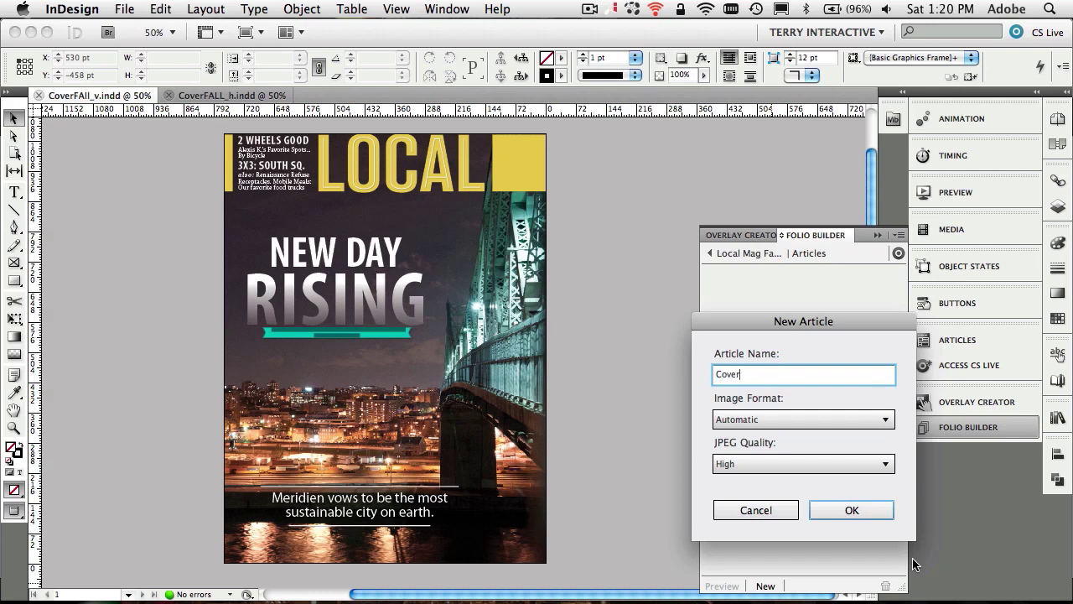
{"action": "left_click", "coordinate": [848, 511]}
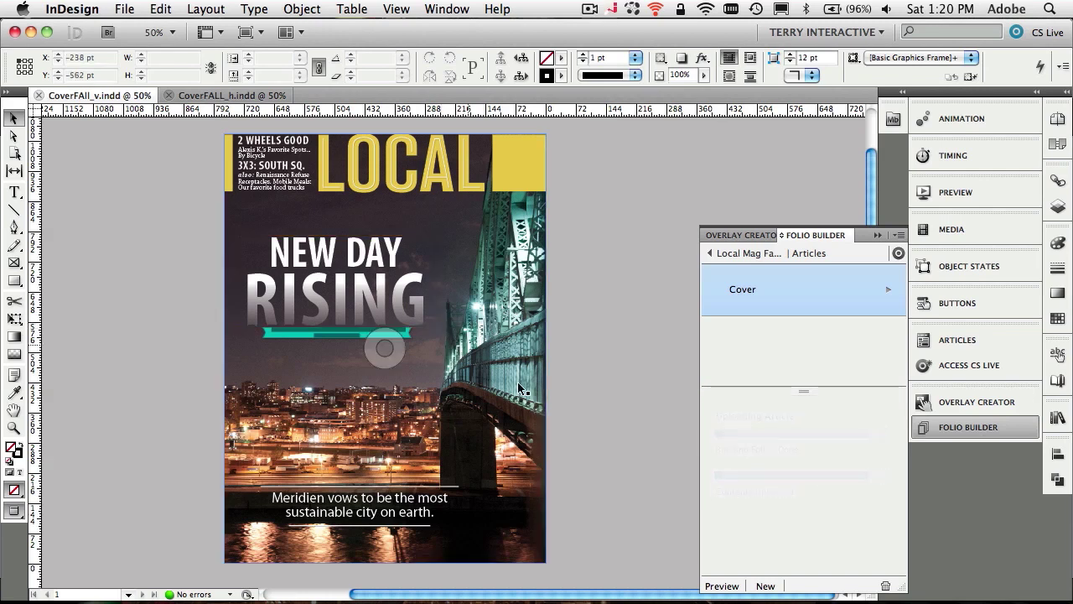
{"action": "left_click", "coordinate": [889, 289]}
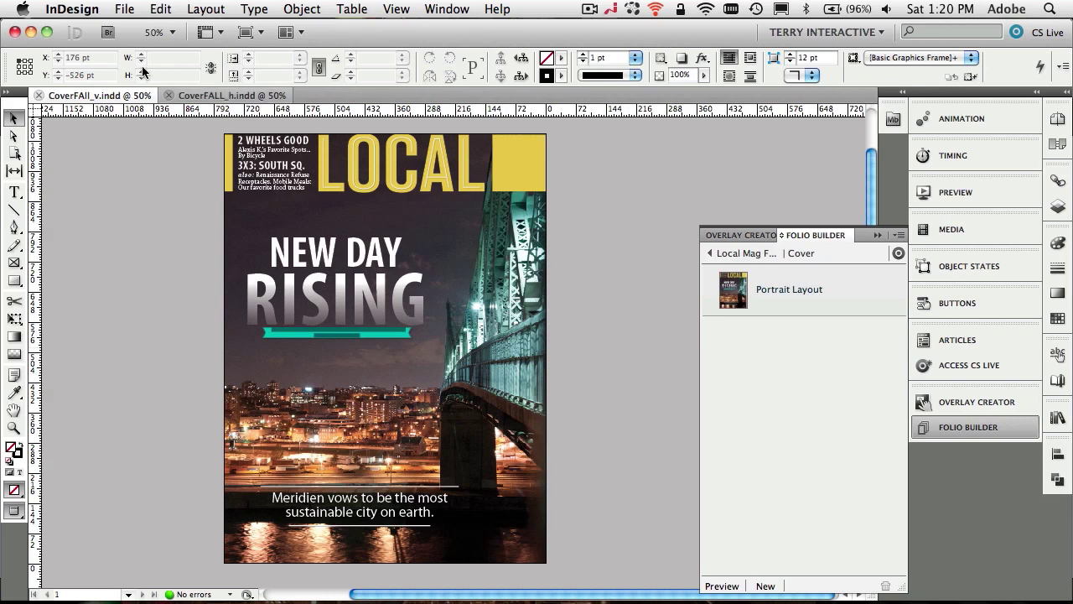
Step: Add CoverFALL_h.indd as the Cover article's Landscape Layout and return to the Articles list
{"action": "left_click", "coordinate": [194, 96]}
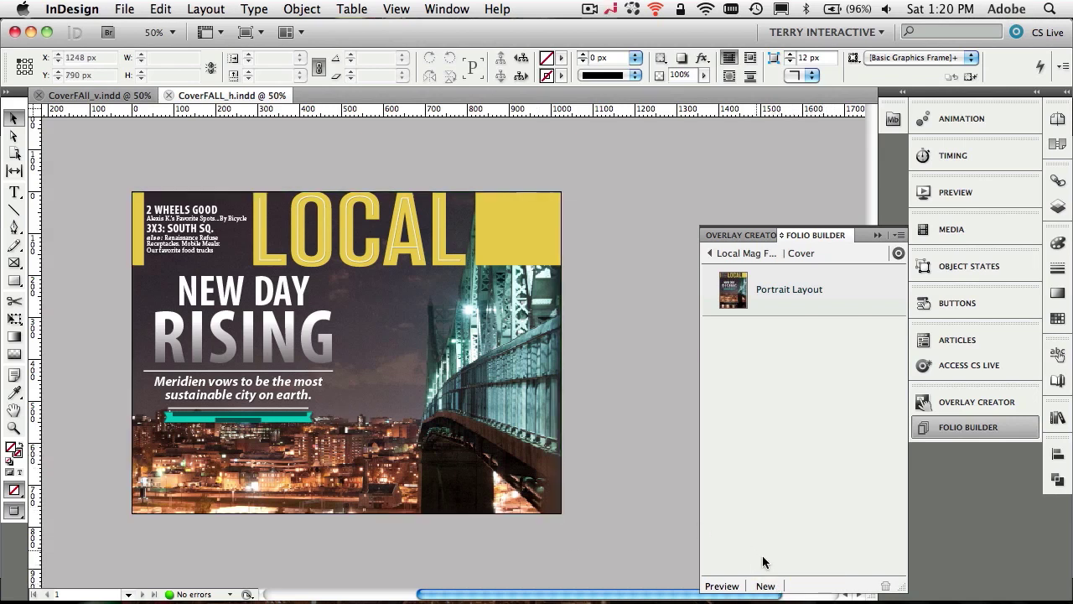
{"action": "left_click", "coordinate": [764, 586]}
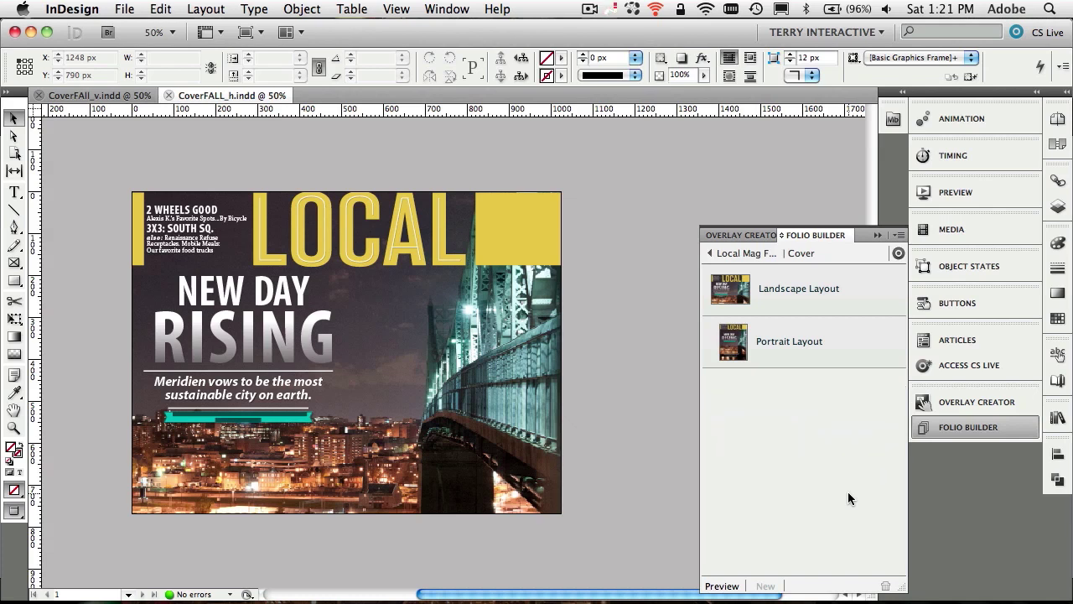
{"action": "left_click", "coordinate": [711, 254]}
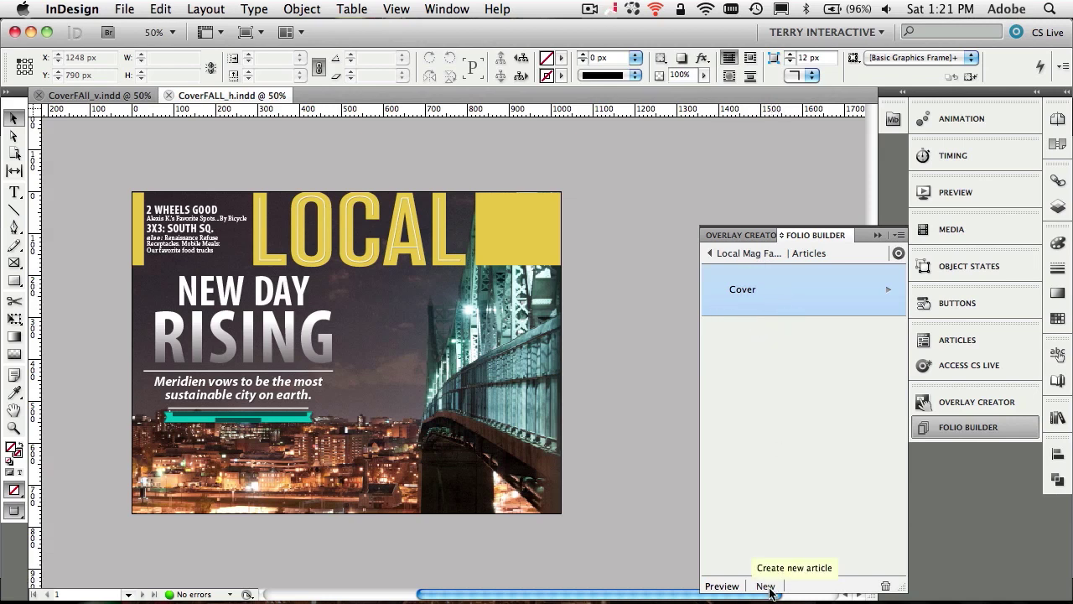
Step: Open the Folio Builder panel menu of article actions, after briefly closing it and clicking the cover image
{"action": "left_click", "coordinate": [900, 236]}
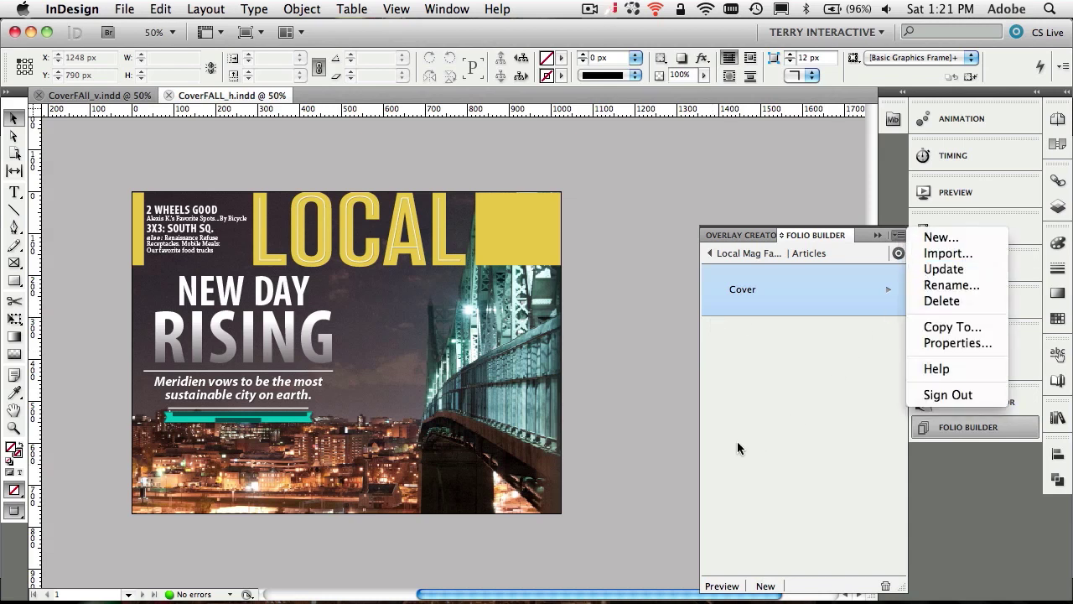
{"action": "left_click", "coordinate": [767, 391]}
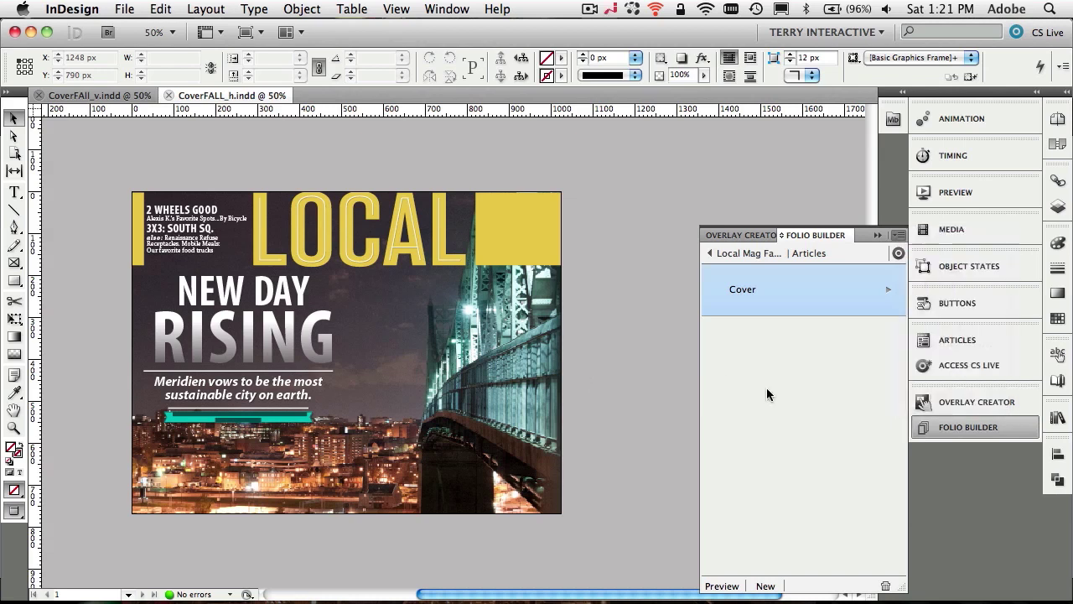
{"action": "left_click", "coordinate": [554, 481]}
{"action": "left_click", "coordinate": [646, 438]}
{"action": "left_click", "coordinate": [900, 239]}
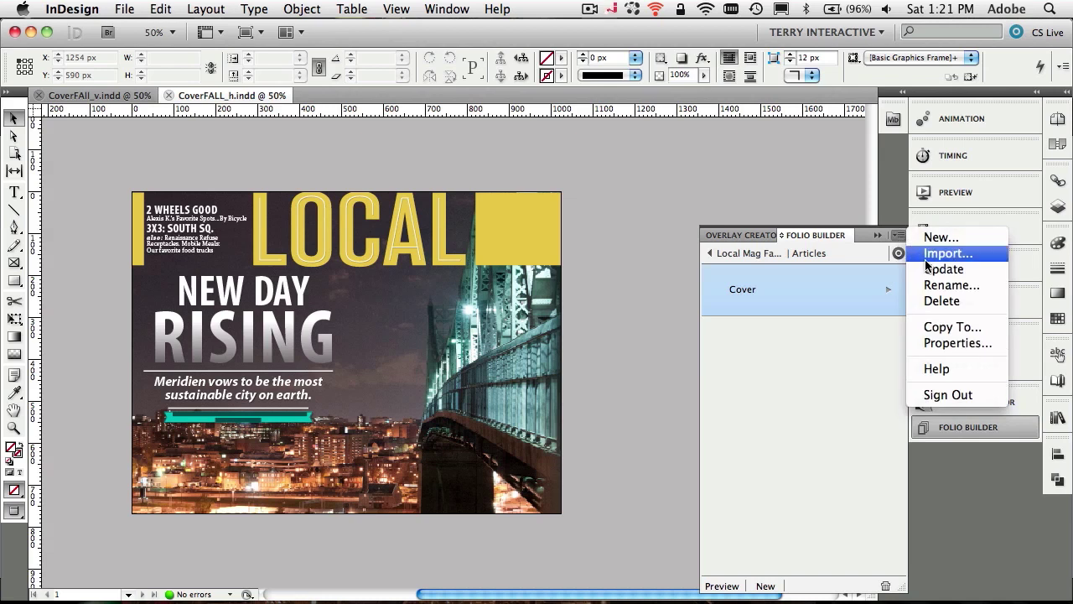
Step: Start an article import named 'Campus Ad' with its location set to the University_Ad folder
{"action": "left_click", "coordinate": [922, 250]}
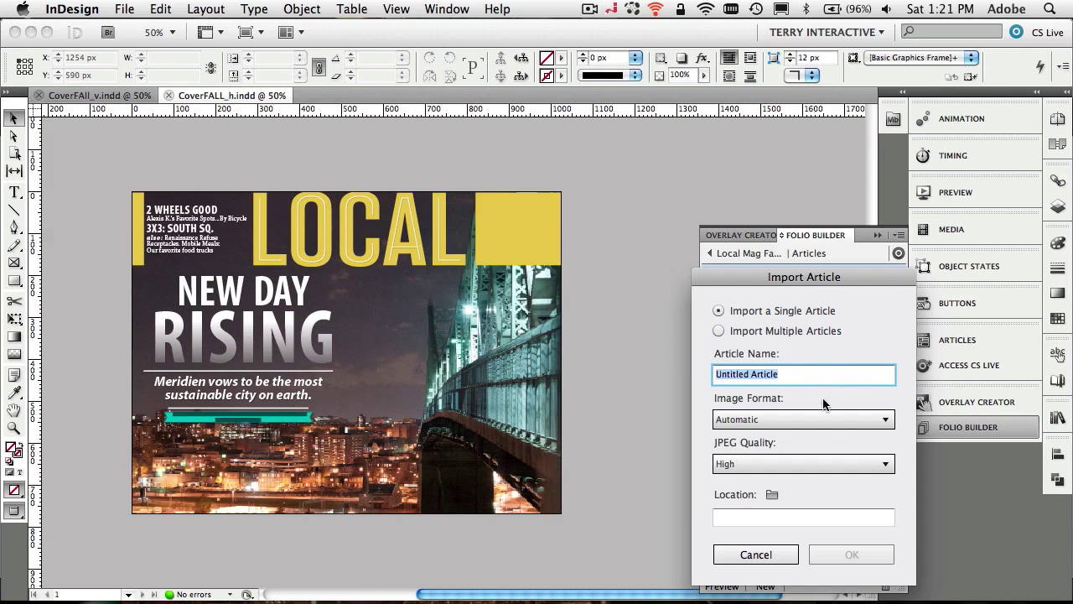
{"action": "type", "text": "A"}
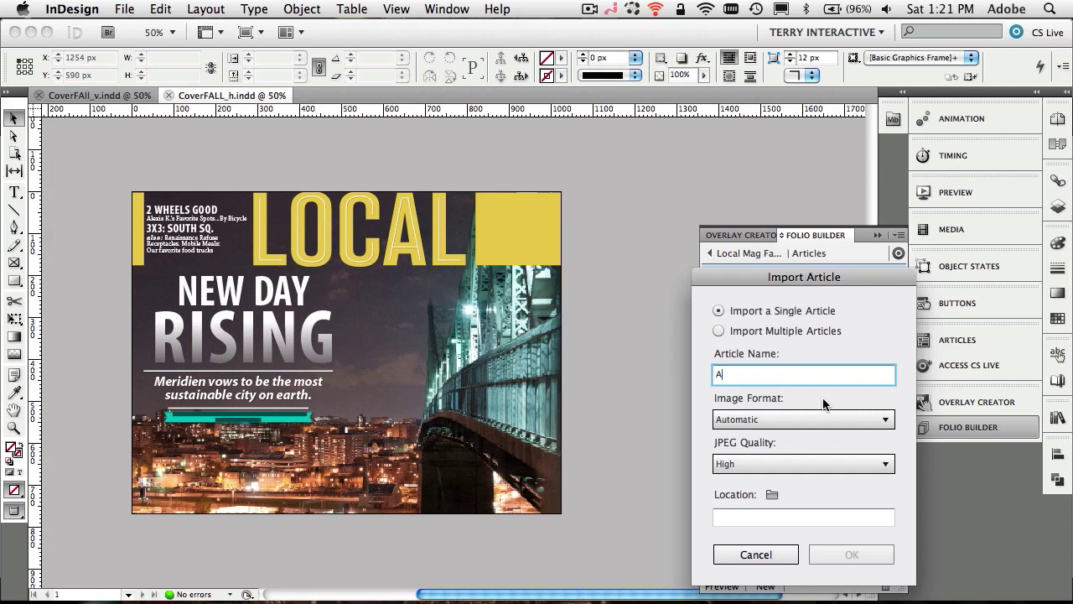
{"action": "key", "text": "BackSpace"}
{"action": "type", "text": "Campus Ad"}
{"action": "left_click", "coordinate": [772, 496]}
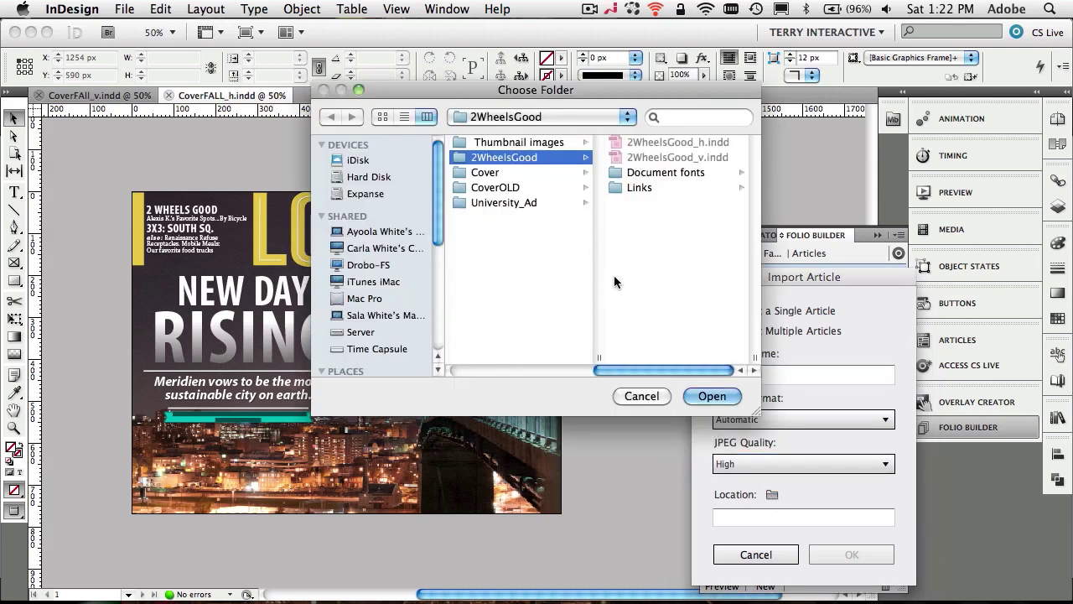
{"action": "left_click", "coordinate": [505, 202]}
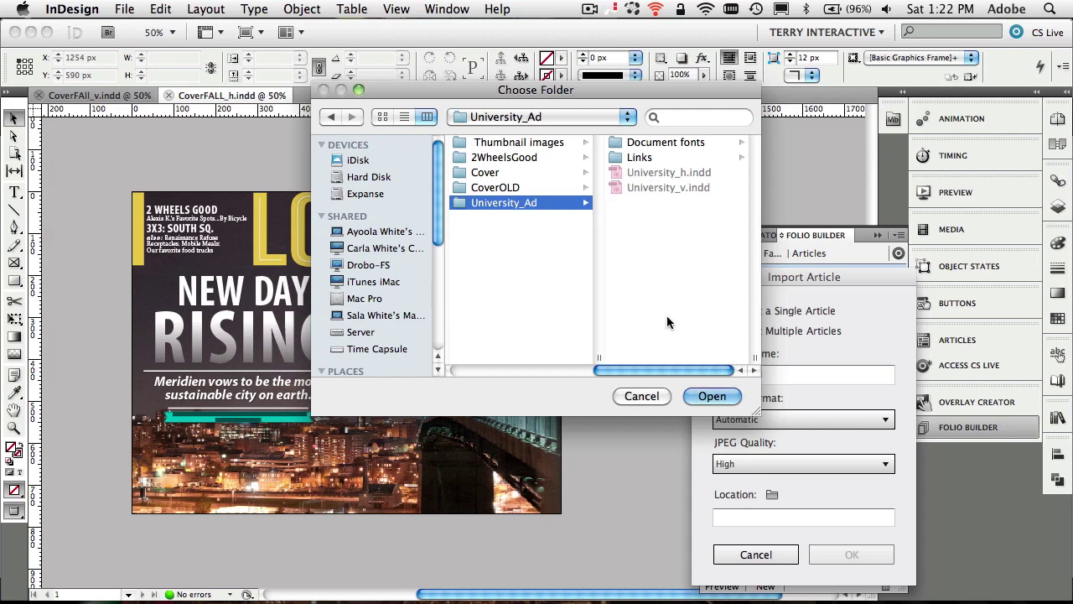
{"action": "left_click", "coordinate": [711, 395]}
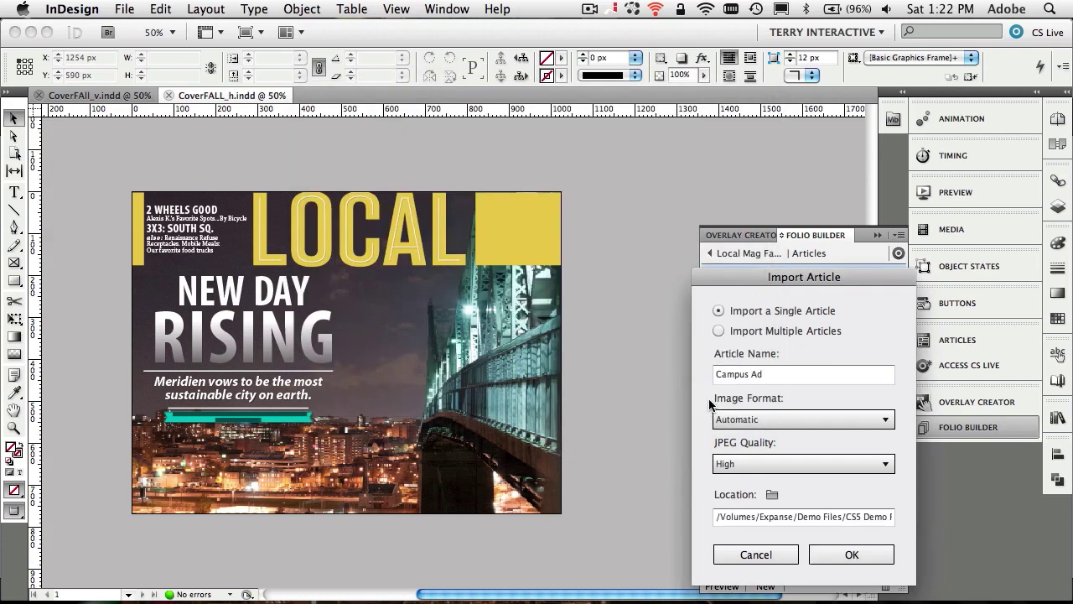
Step: Import Campus Ad, check its Landscape and Portrait layouts, and return to the Articles list
{"action": "left_click", "coordinate": [838, 550]}
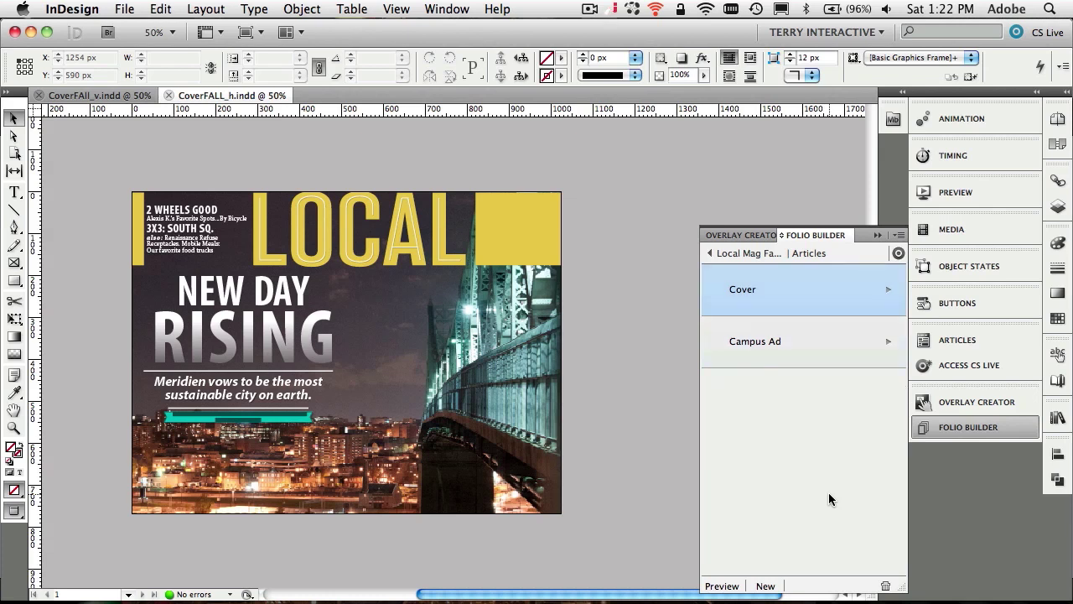
{"action": "left_click", "coordinate": [888, 343]}
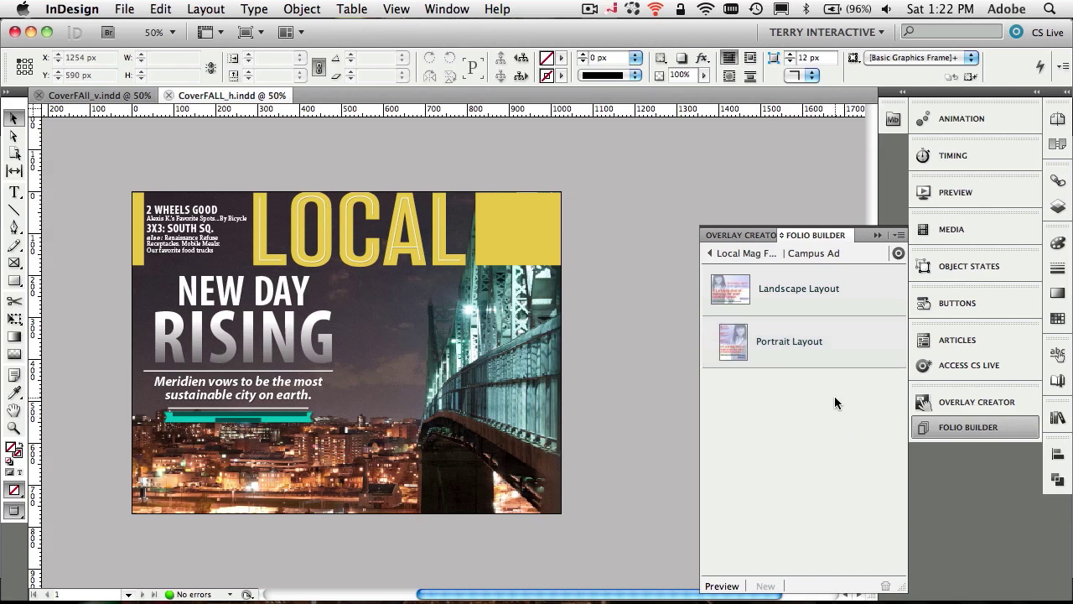
{"action": "left_click", "coordinate": [749, 256]}
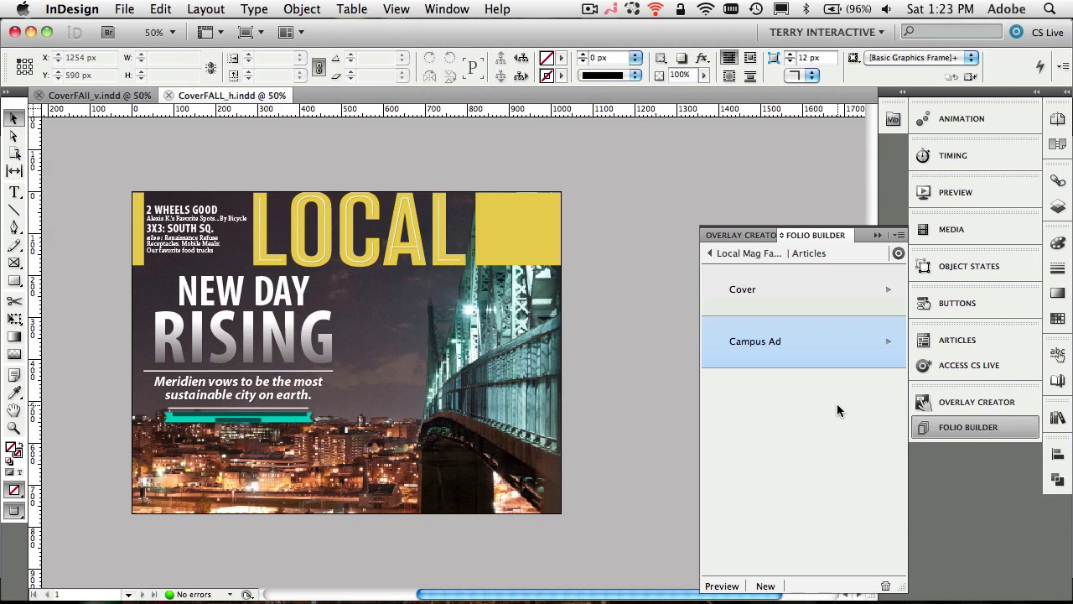
Step: Nudge the NEW DAY RISING headline frame up 8 px with the arrow key
{"action": "left_click", "coordinate": [294, 322]}
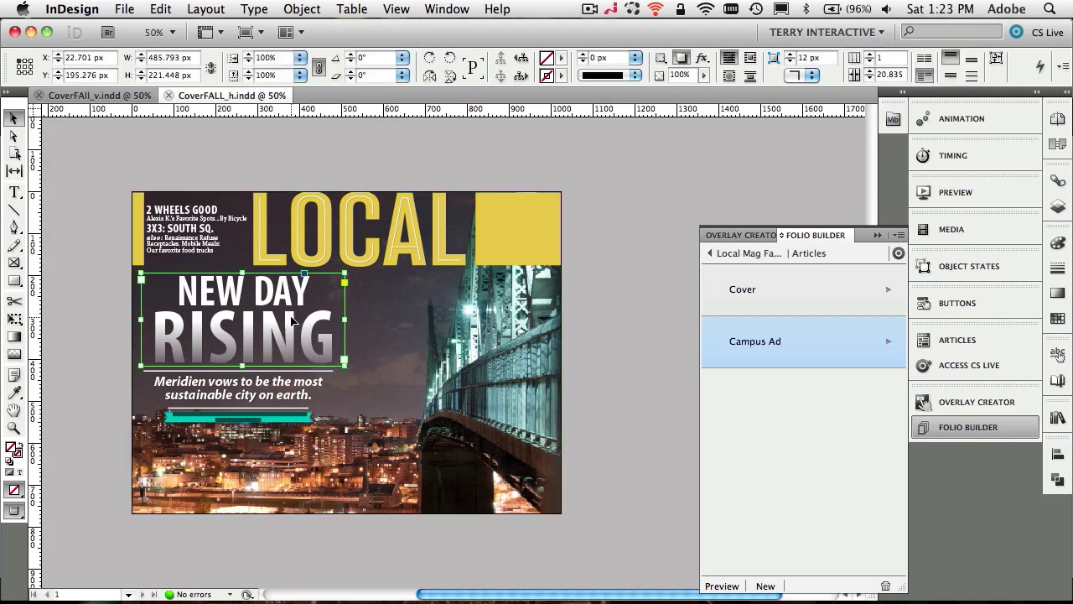
{"action": "key", "text": "Up"}
{"action": "key", "text": "Up"}
{"action": "key", "text": "Up"}
{"action": "key", "text": "Up"}
{"action": "key", "text": "Up"}
{"action": "key", "text": "Up"}
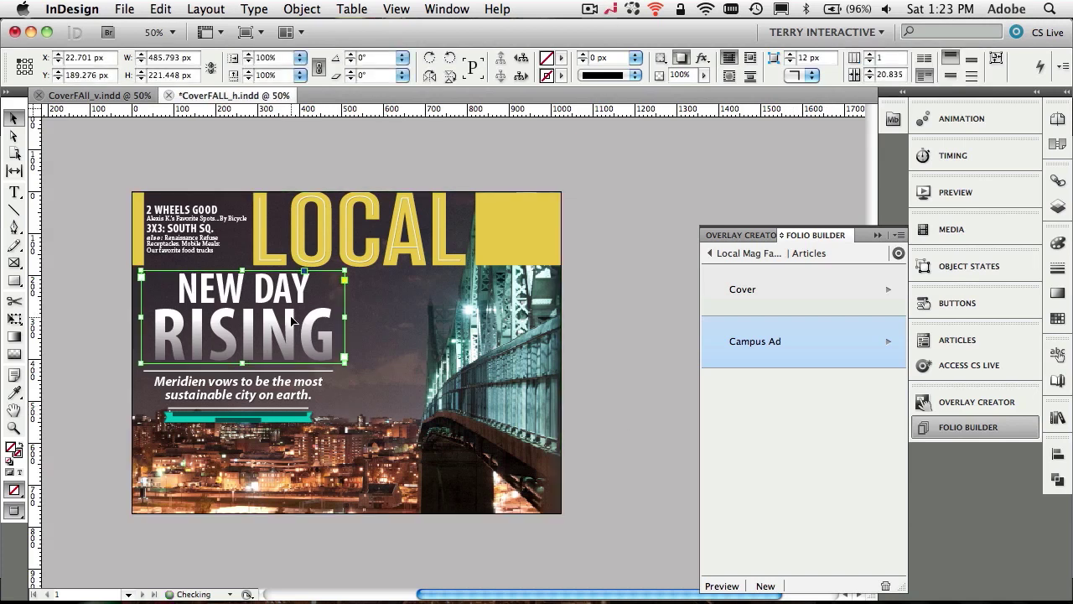
{"action": "key", "text": "Up"}
{"action": "key", "text": "Up"}
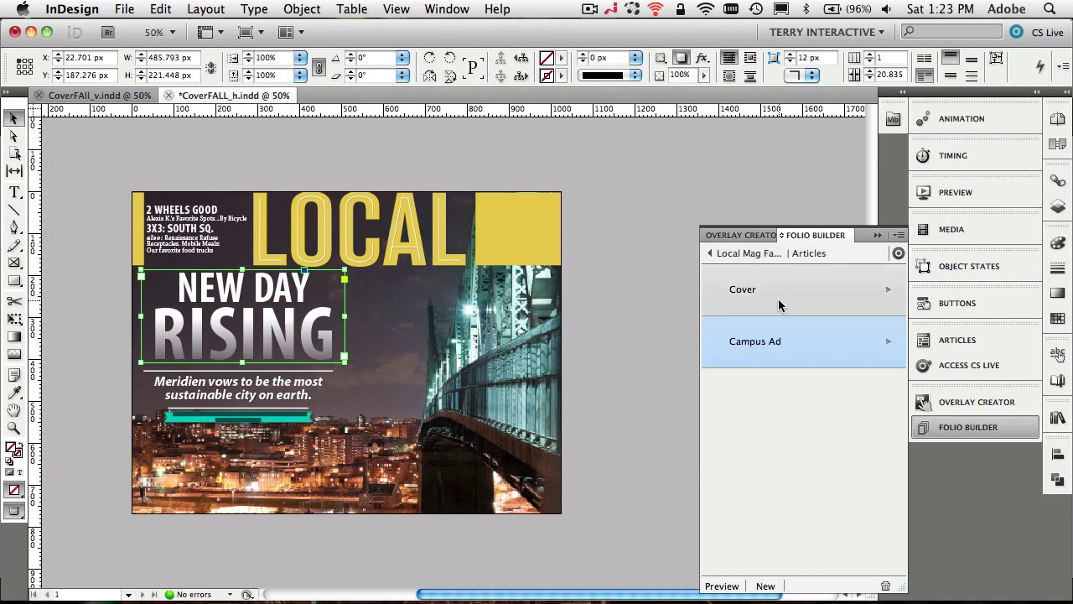
Step: Select the Cover article and open, then close, the Folio Builder panel menu
{"action": "left_click", "coordinate": [776, 302]}
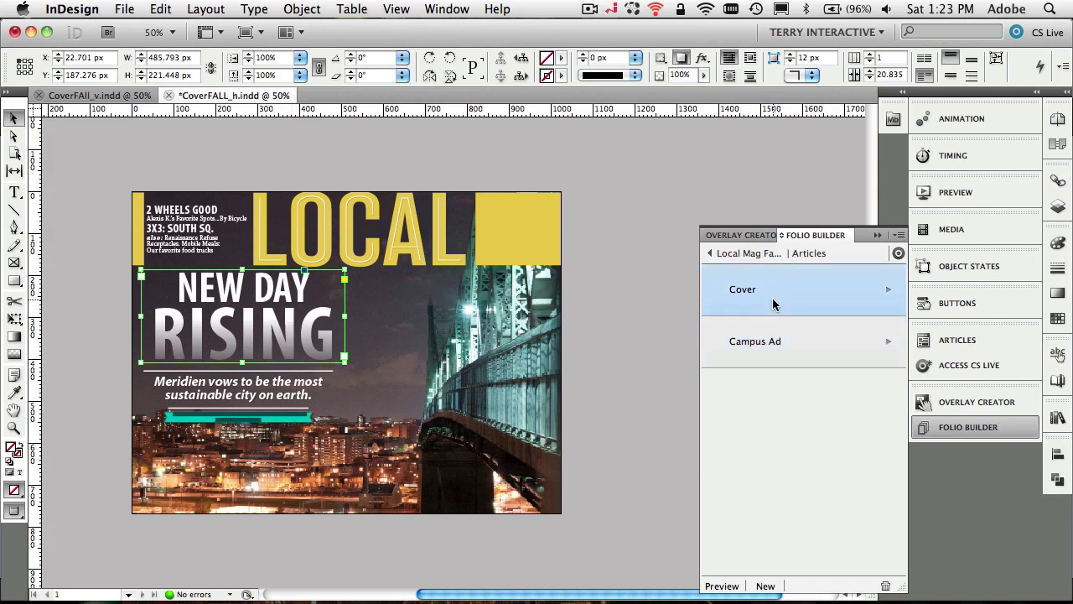
{"action": "left_click", "coordinate": [900, 236]}
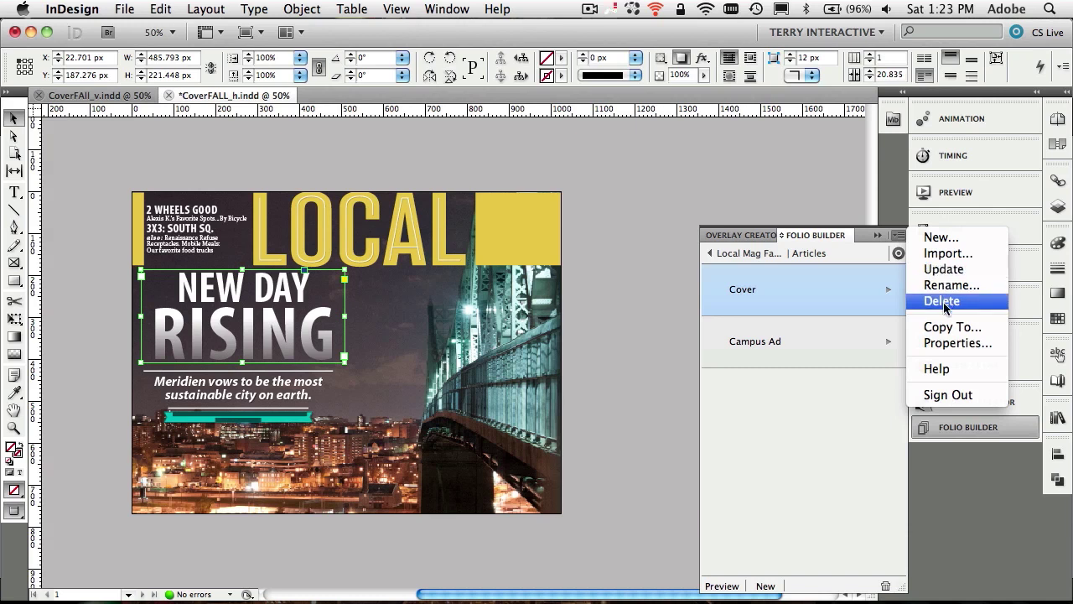
{"action": "left_click", "coordinate": [863, 385]}
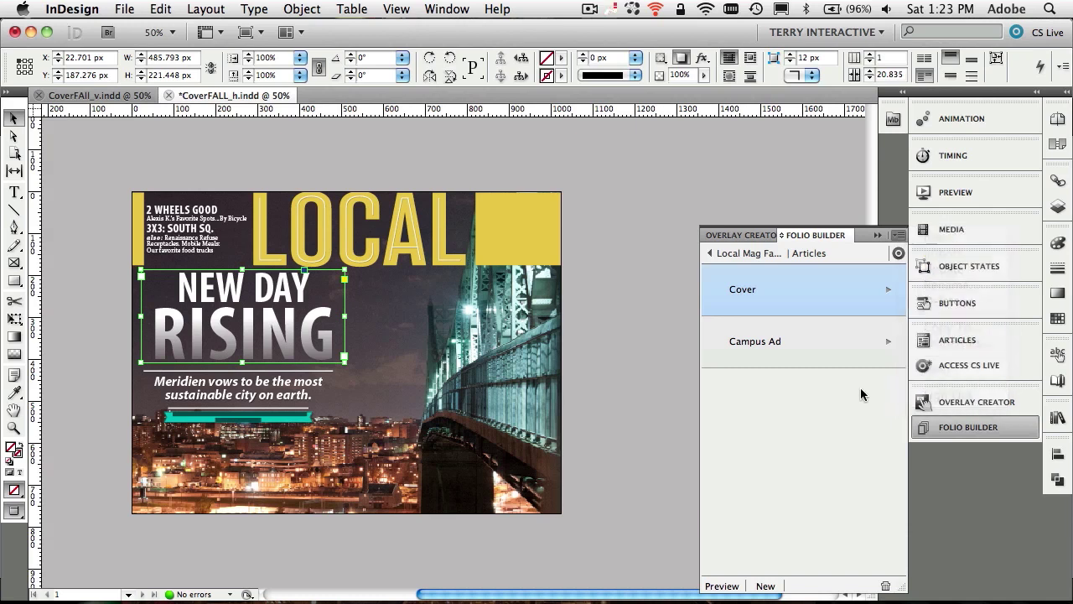
Step: Open the Cover article's properties, titling it 'Cover' with description 'Fall Cover'
{"action": "left_click", "coordinate": [899, 234]}
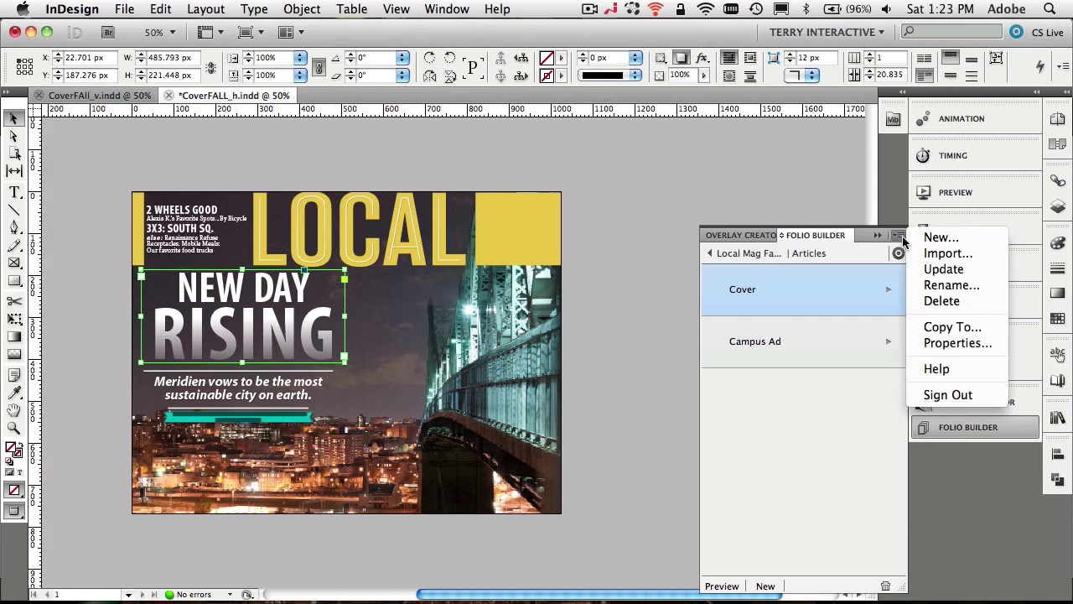
{"action": "left_click", "coordinate": [944, 343]}
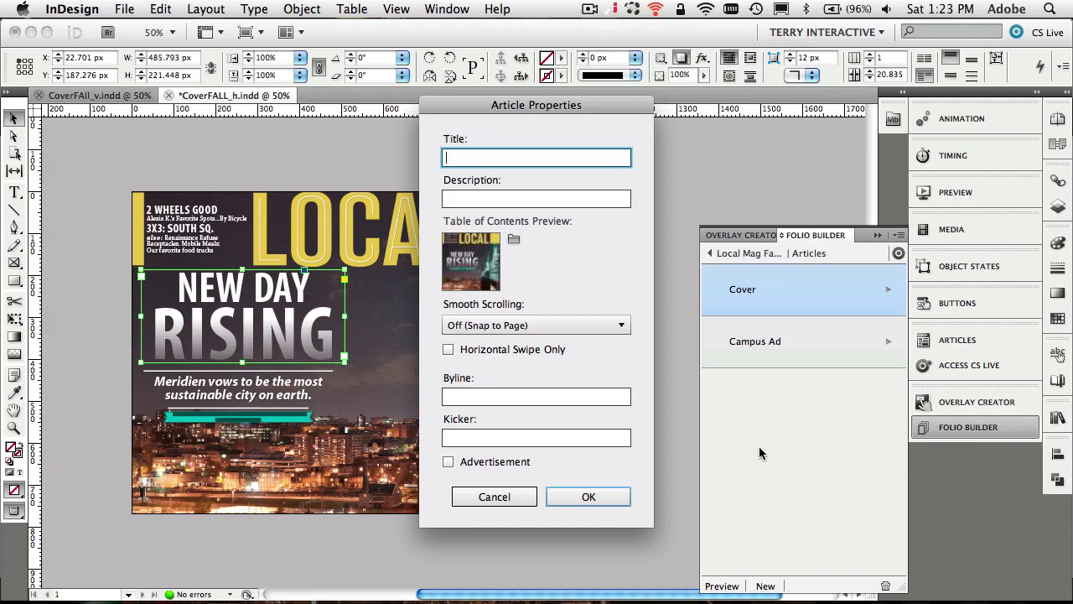
{"action": "type", "text": "Cover"}
{"action": "key", "text": "Tab"}
{"action": "type", "text": "Fall Cover"}
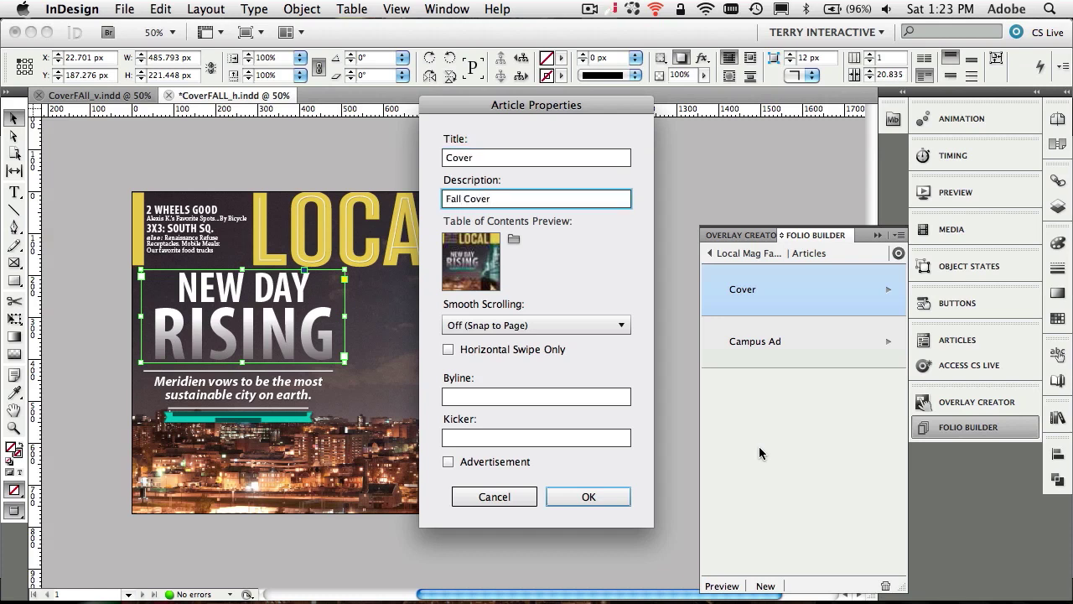
Step: Enter the author's name as byline and 'CSP' as kicker, then save the properties
{"action": "left_click", "coordinate": [562, 394]}
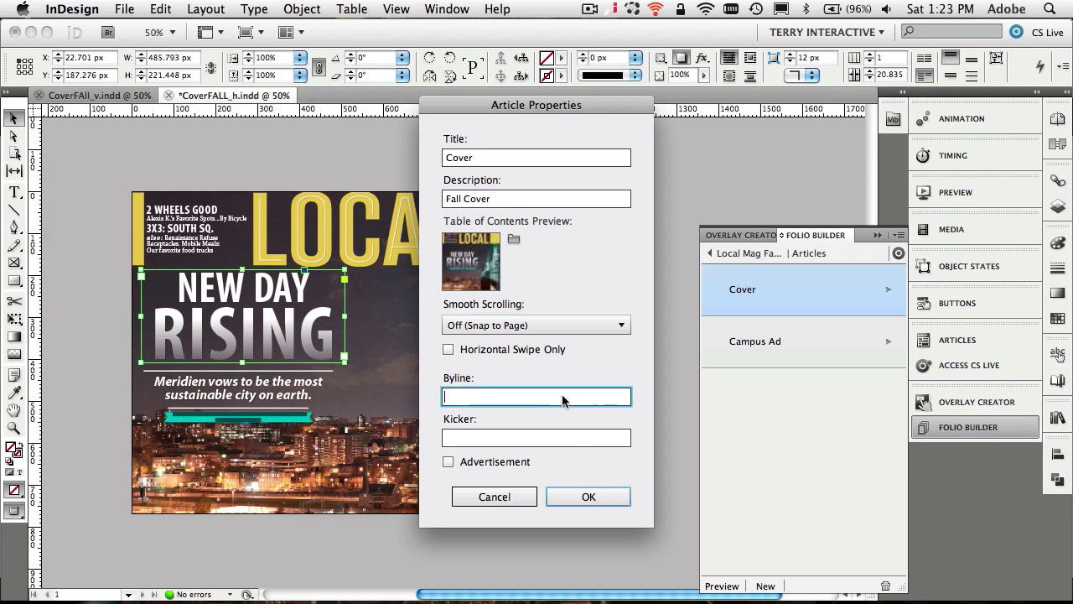
{"action": "type", "text": "Terry White"}
{"action": "key", "text": "Tab"}
{"action": "type", "text": "C"}
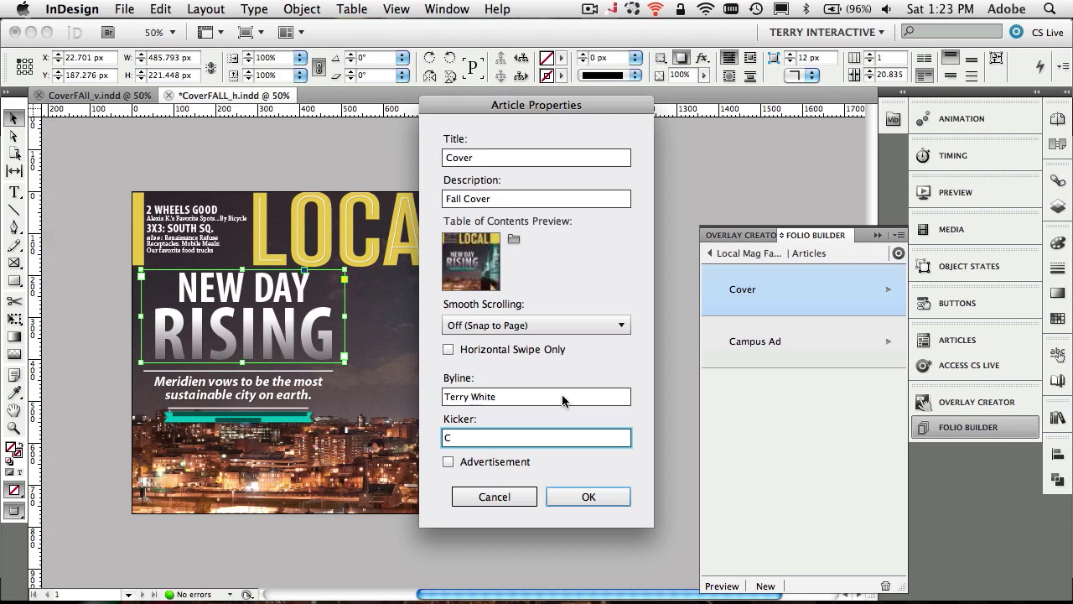
{"action": "type", "text": "SP"}
{"action": "left_click", "coordinate": [591, 497]}
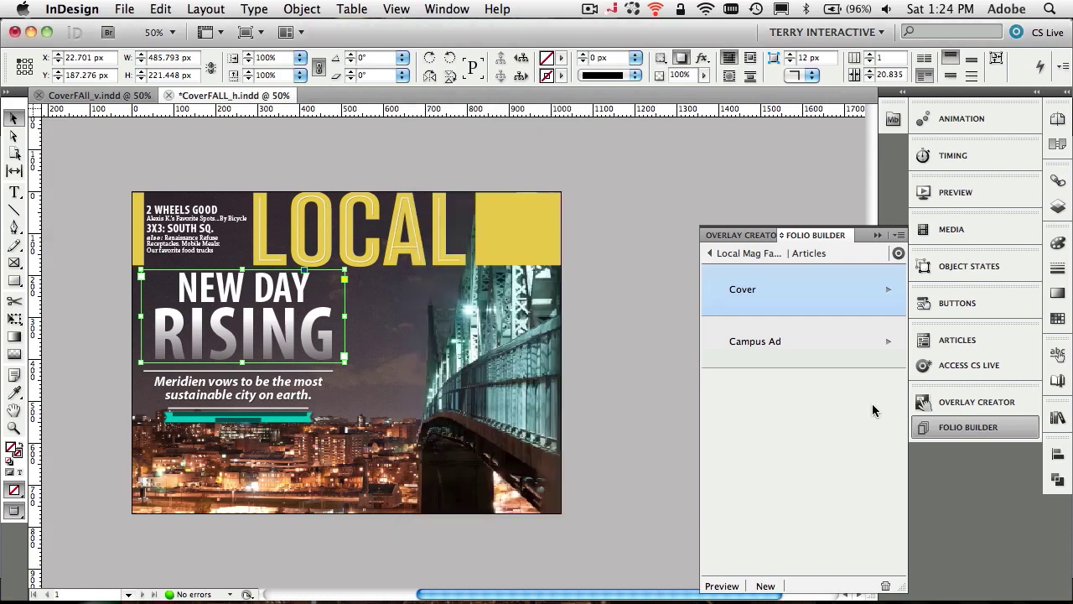
Step: Retitle the Campus Ad article 'University Ad' and give it the description 'Ad'
{"action": "left_click", "coordinate": [847, 344]}
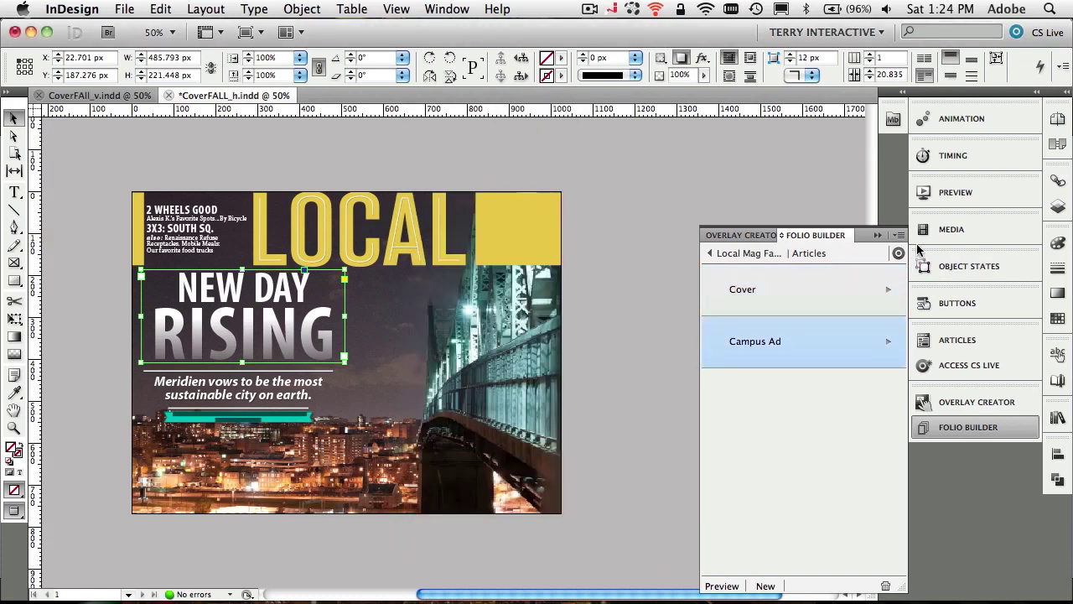
{"action": "left_click", "coordinate": [899, 236]}
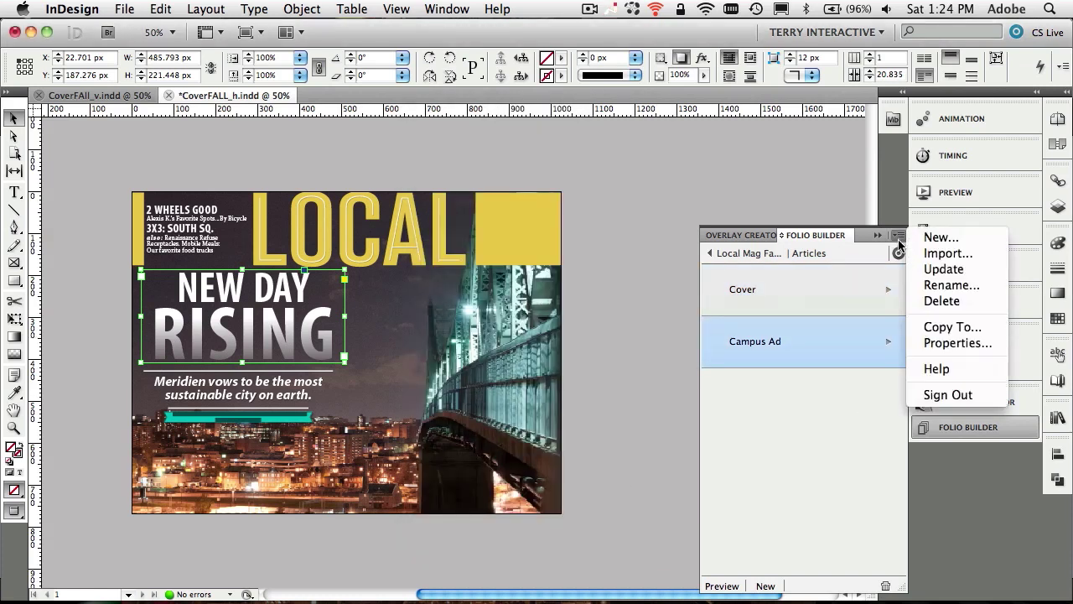
{"action": "left_click", "coordinate": [941, 344]}
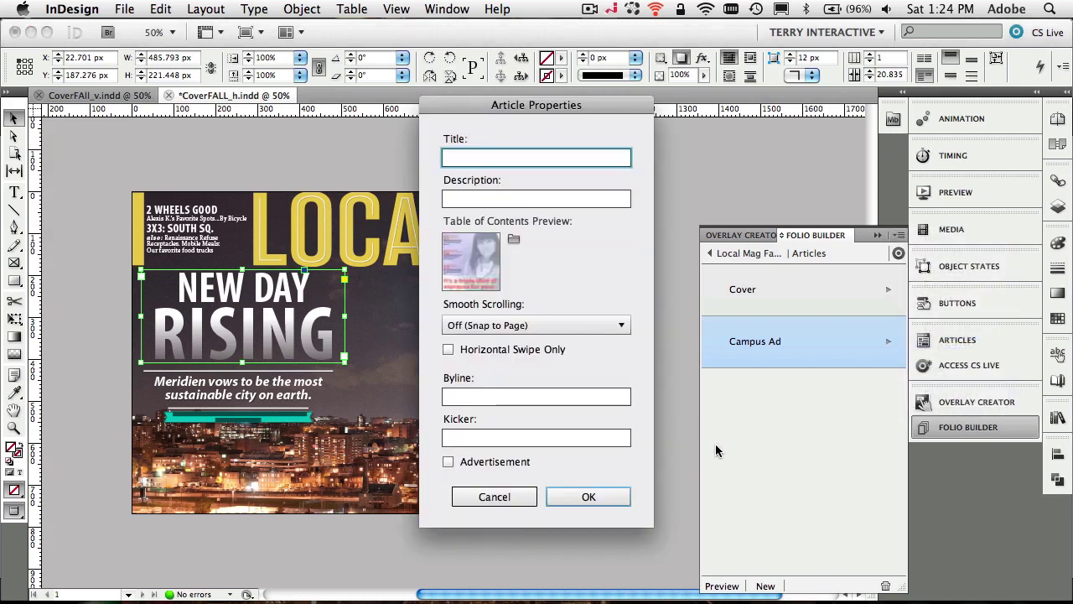
{"action": "type", "text": "C"}
{"action": "key", "text": "BackSpace"}
{"action": "type", "text": "Univer"}
{"action": "type", "text": "is"}
{"action": "key", "text": "BackSpace"}
{"action": "key", "text": "BackSpace"}
{"action": "type", "text": "sity Ad"}
{"action": "key", "text": "Tab"}
{"action": "type", "text": "Ad"}
{"action": "key", "text": "Tab"}
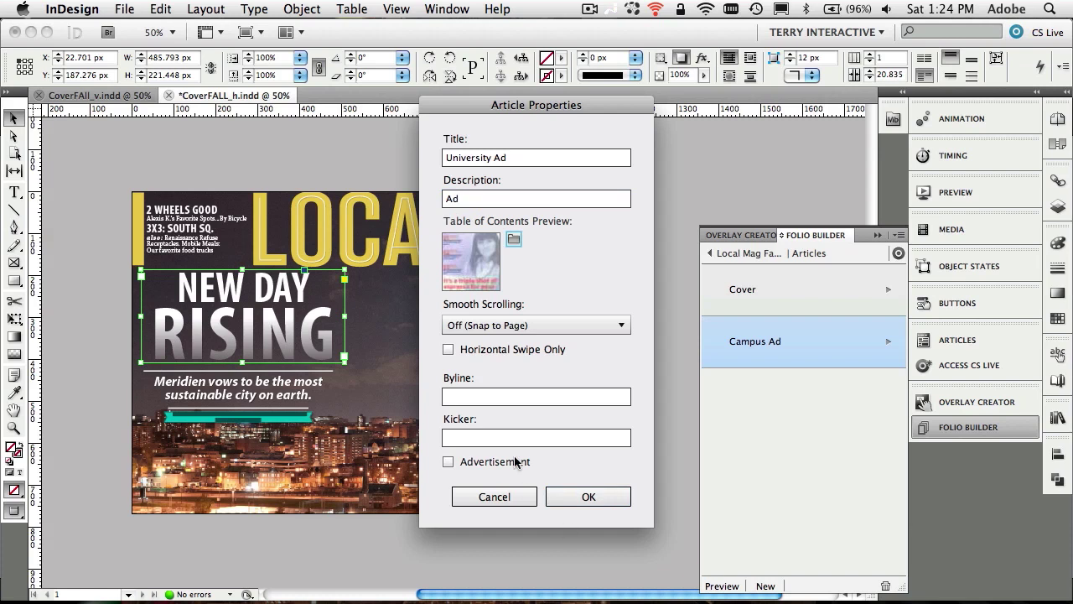
Step: Mark it as an advertisement with byline 'The University' and kicker 'CSP', then confirm
{"action": "left_click", "coordinate": [450, 462]}
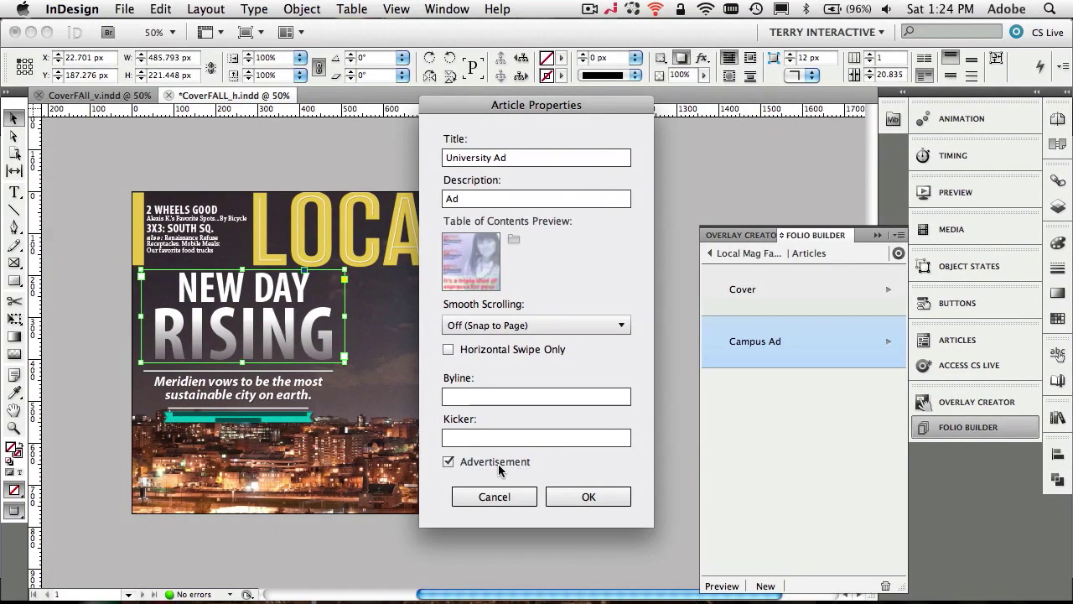
{"action": "left_click", "coordinate": [476, 399]}
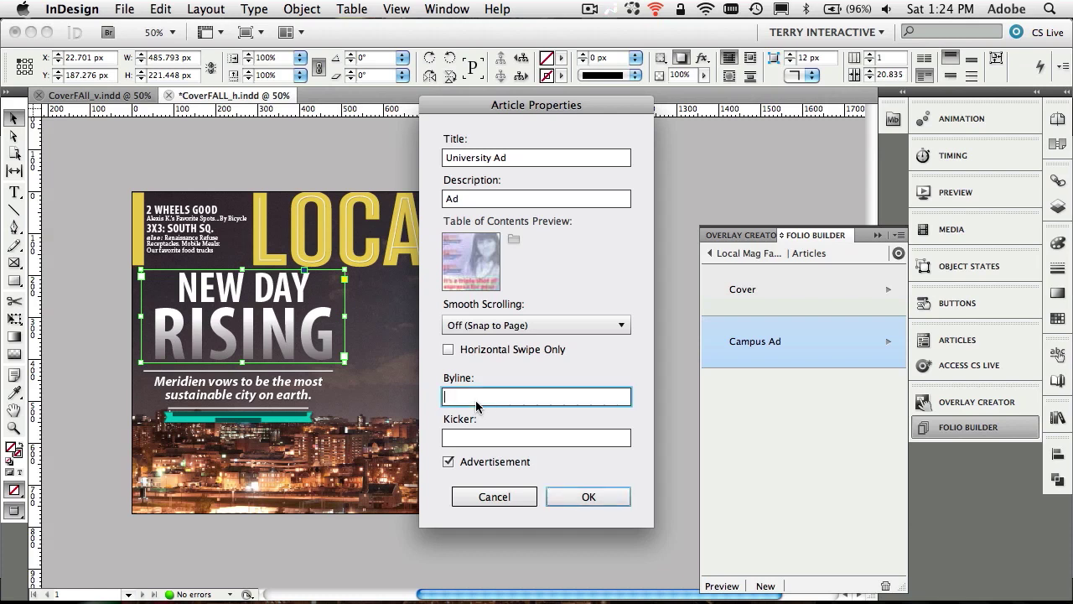
{"action": "type", "text": "The University"}
{"action": "key", "text": "Tab"}
{"action": "type", "text": "CSP"}
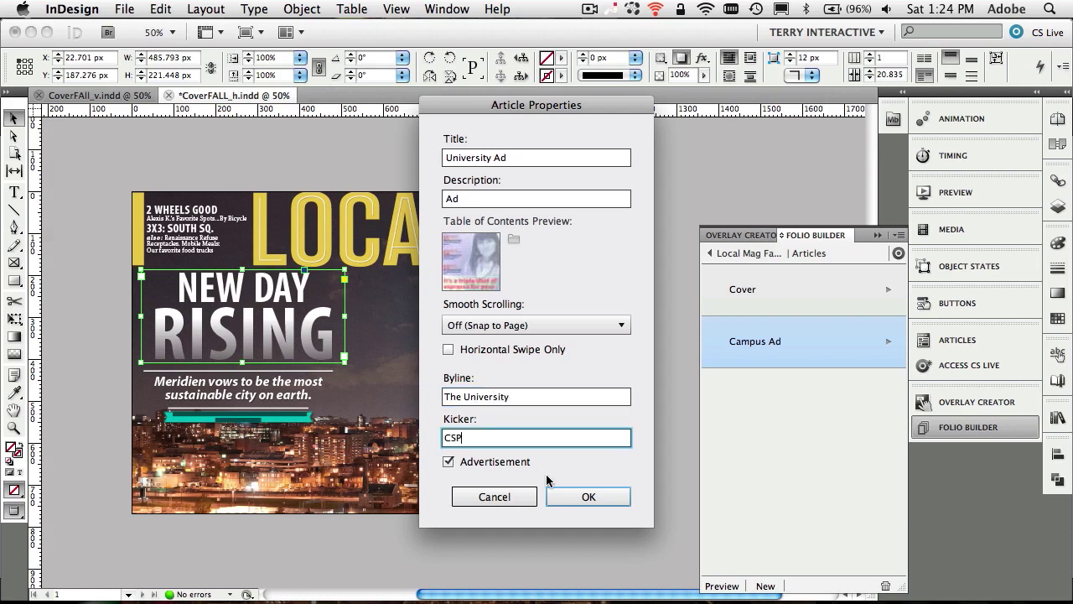
{"action": "left_click", "coordinate": [588, 497]}
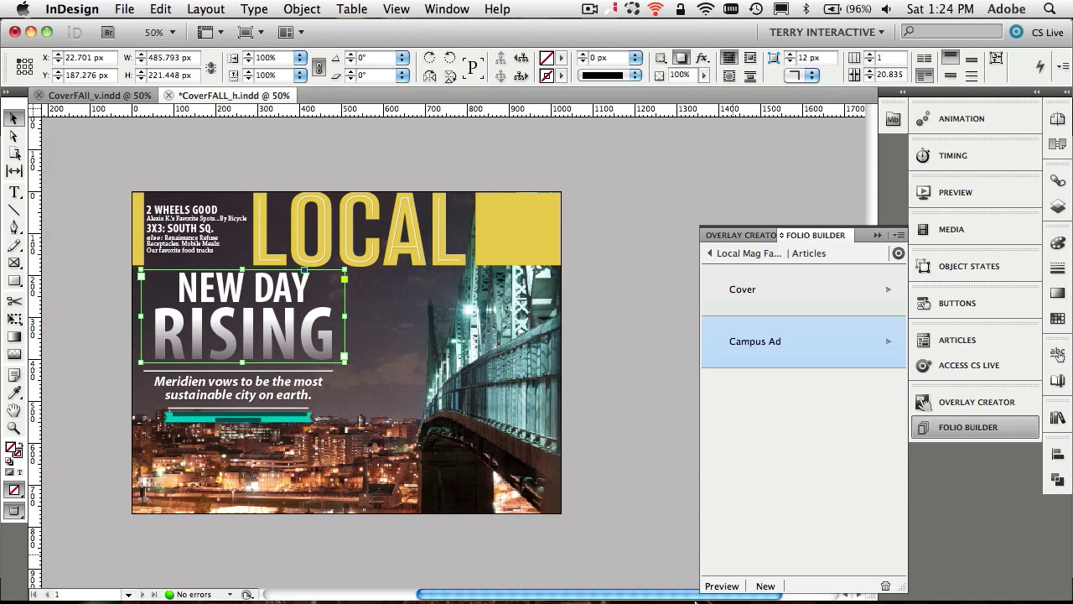
Step: Switch to Chrome and select the Local Mag Fall CSP folio in the Folio Producer Organizer
{"action": "mouse_move", "coordinate": [367, 587]}
{"action": "left_click", "coordinate": [93, 581]}
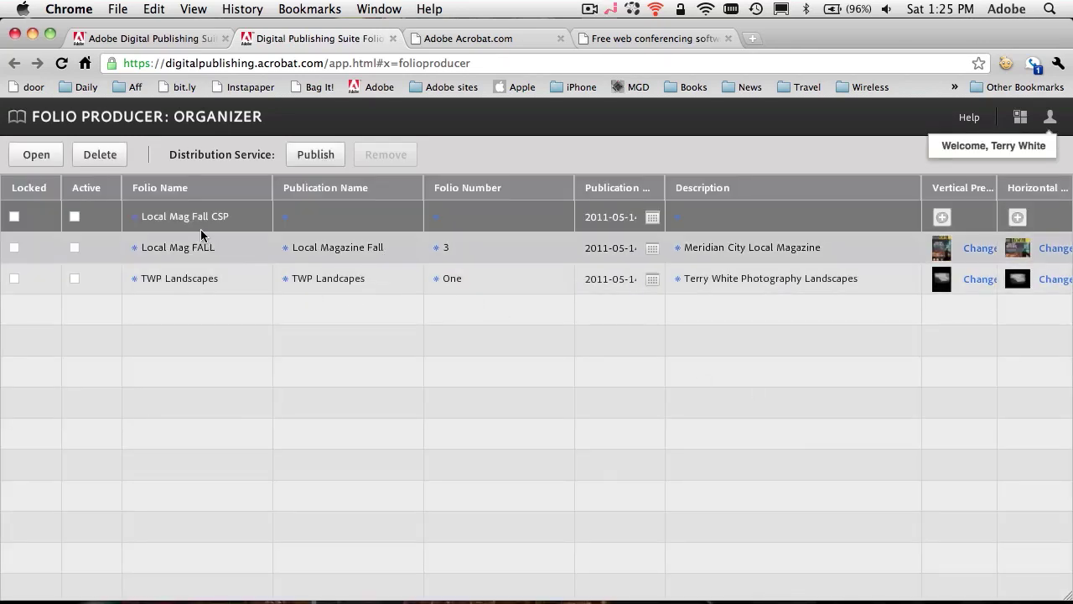
{"action": "left_click", "coordinate": [230, 224]}
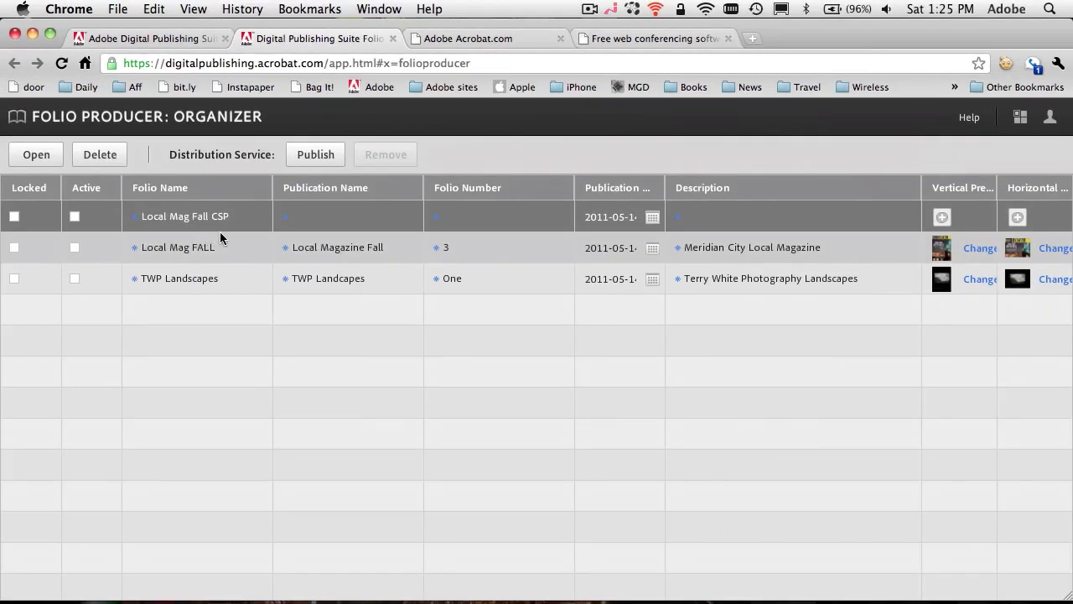
Step: Set publication name 'Local Magazine Fall', folio number 4, and description 'For the Creative Suite Podcast'
{"action": "left_click", "coordinate": [286, 216]}
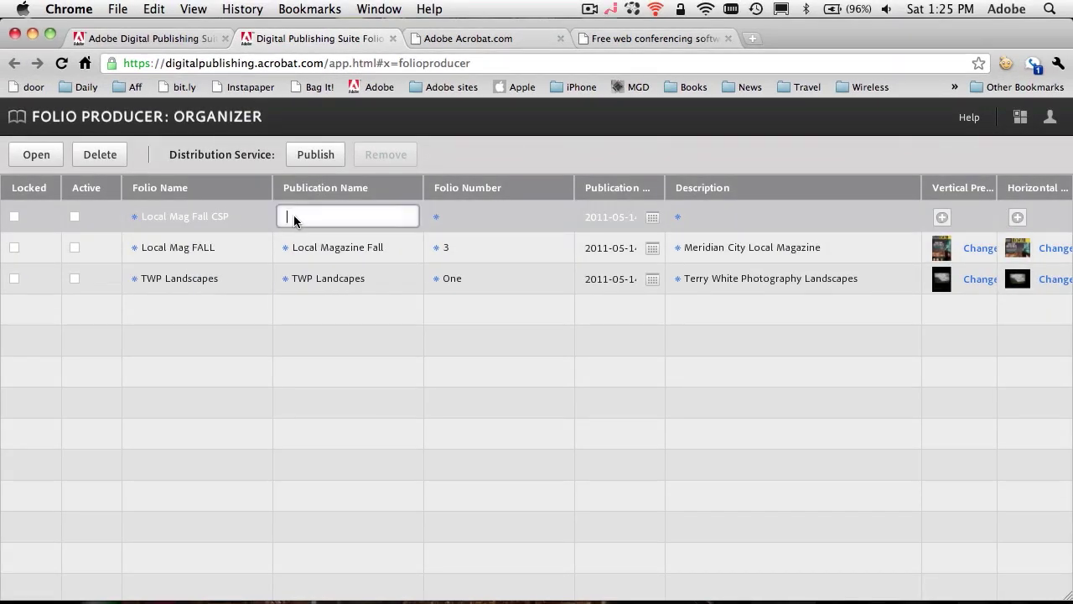
{"action": "type", "text": "Loca"}
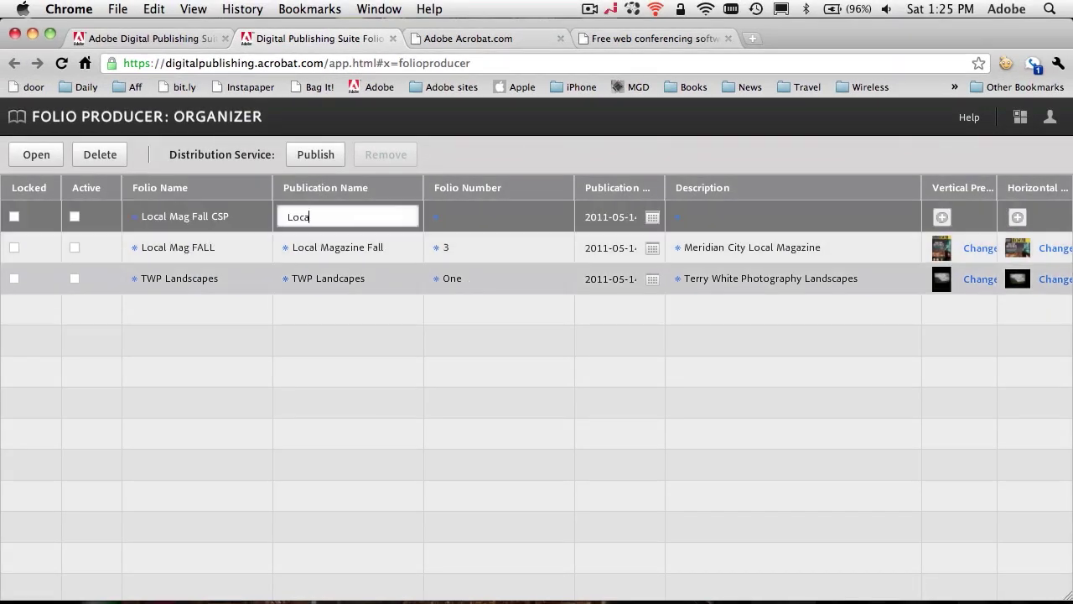
{"action": "type", "text": "l Magazine Fall"}
{"action": "key", "text": "Tab"}
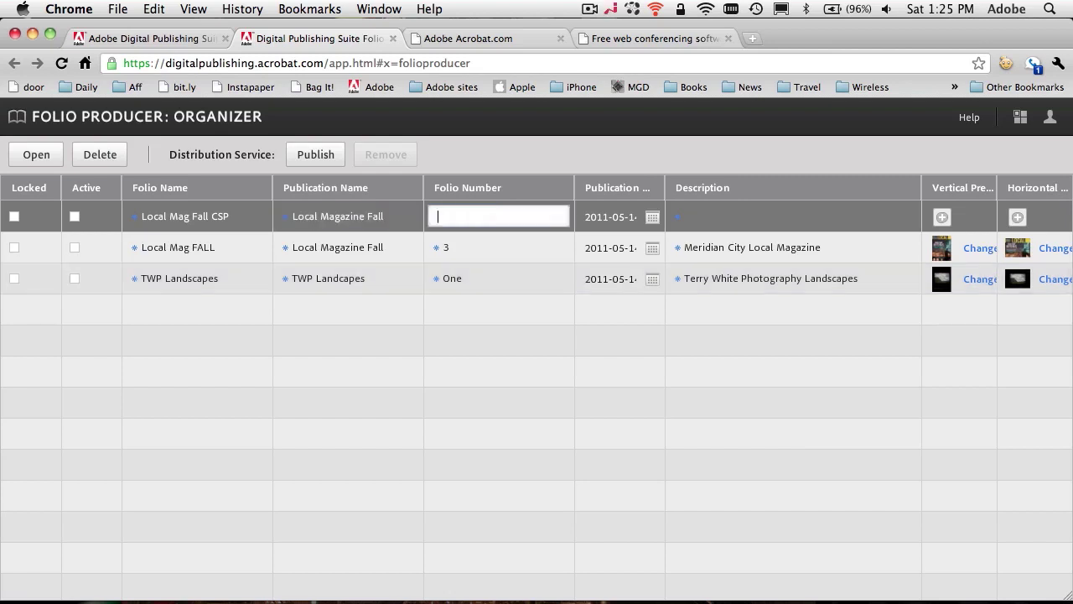
{"action": "type", "text": "4"}
{"action": "key", "text": "Return"}
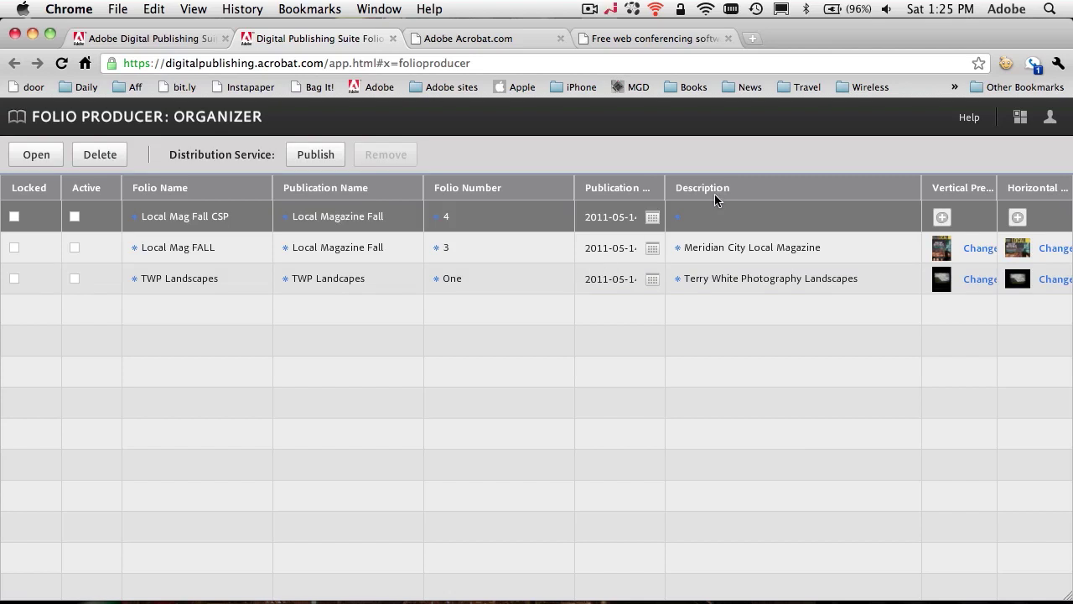
{"action": "left_click", "coordinate": [688, 221]}
{"action": "type", "text": "For the C"}
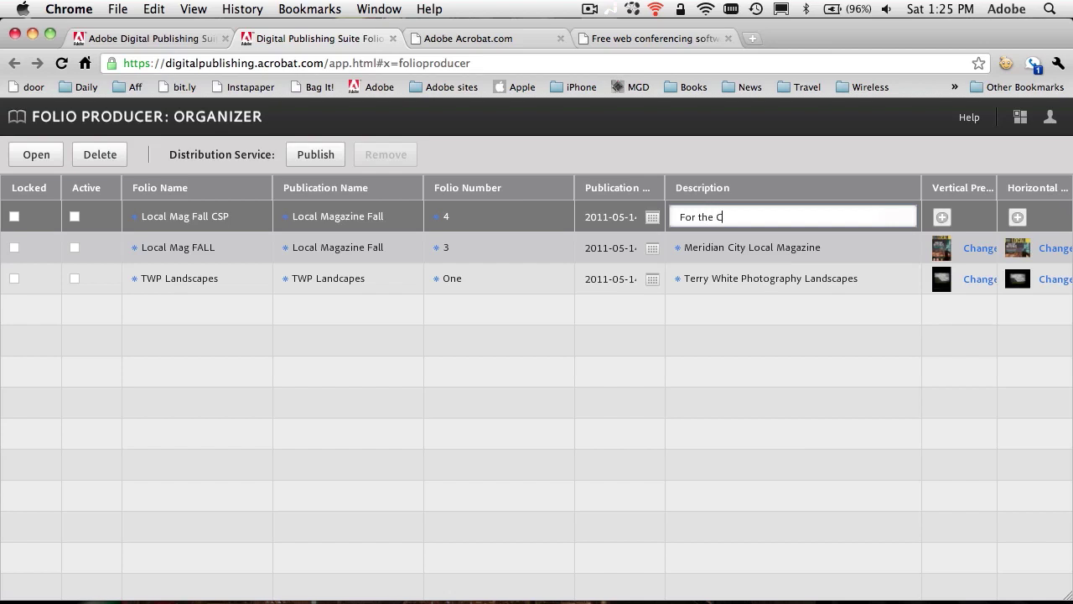
{"action": "type", "text": "reative Suite Podcast"}
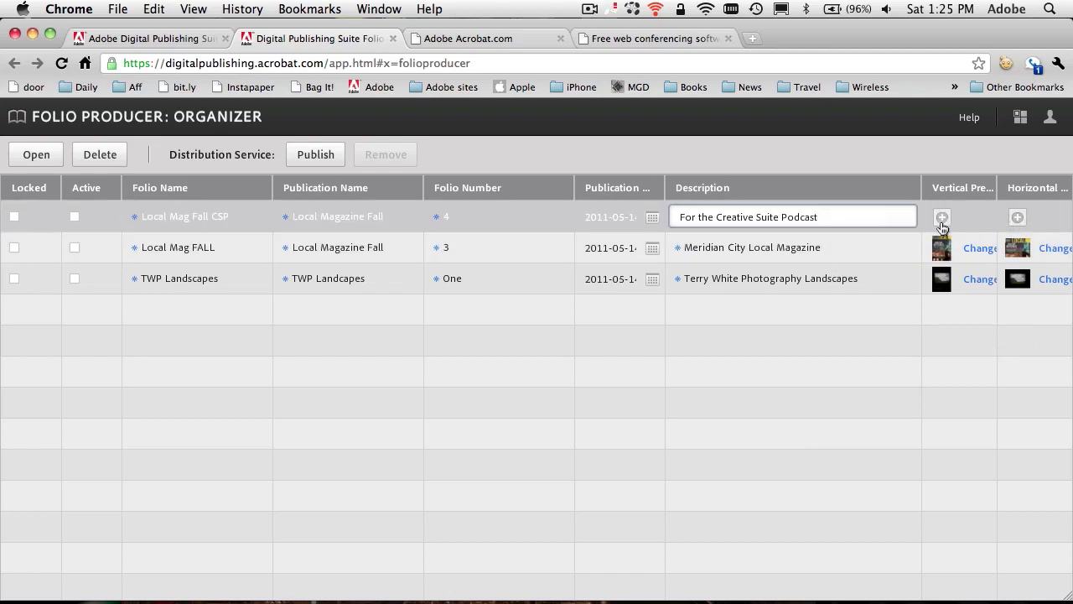
{"action": "left_click", "coordinate": [990, 225]}
Step: Upload CoverFall_v.png from Thumbnail images as the folio's vertical preview
{"action": "left_click", "coordinate": [943, 218]}
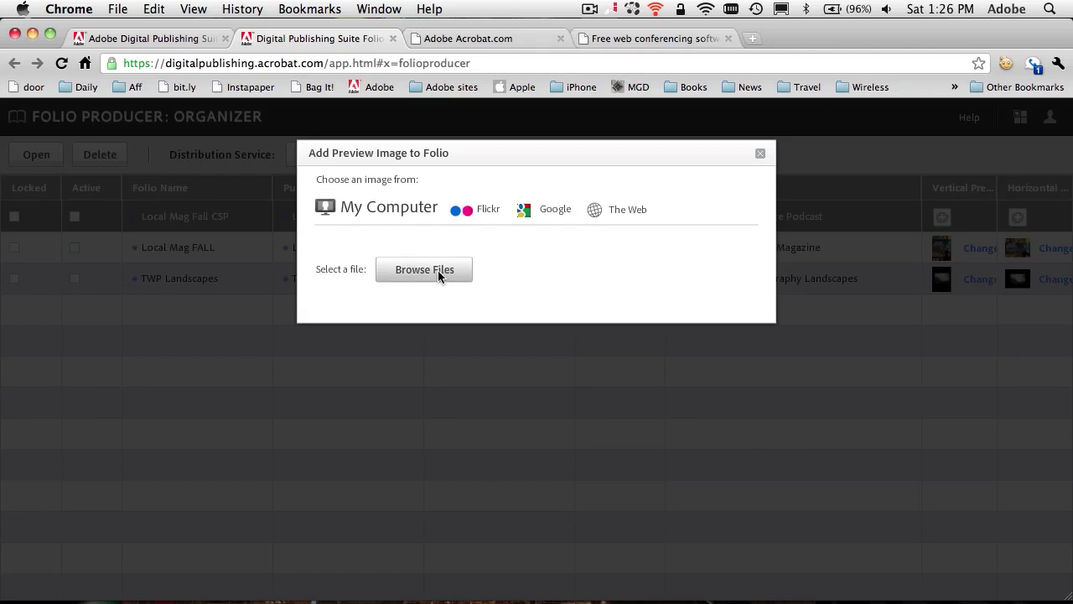
{"action": "left_click", "coordinate": [438, 270]}
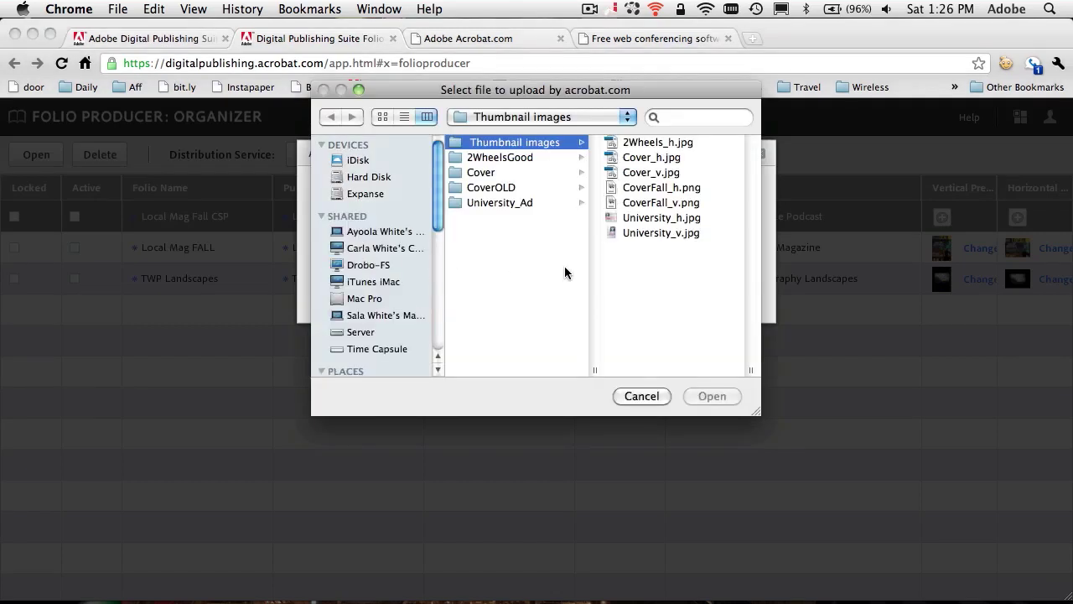
{"action": "left_click", "coordinate": [658, 203]}
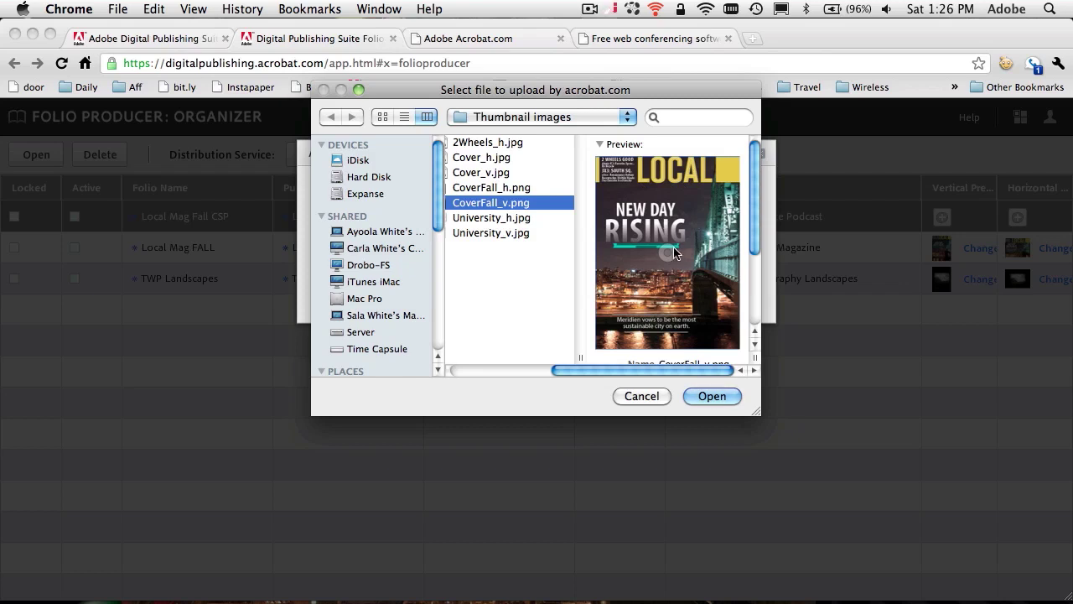
{"action": "left_click", "coordinate": [712, 396]}
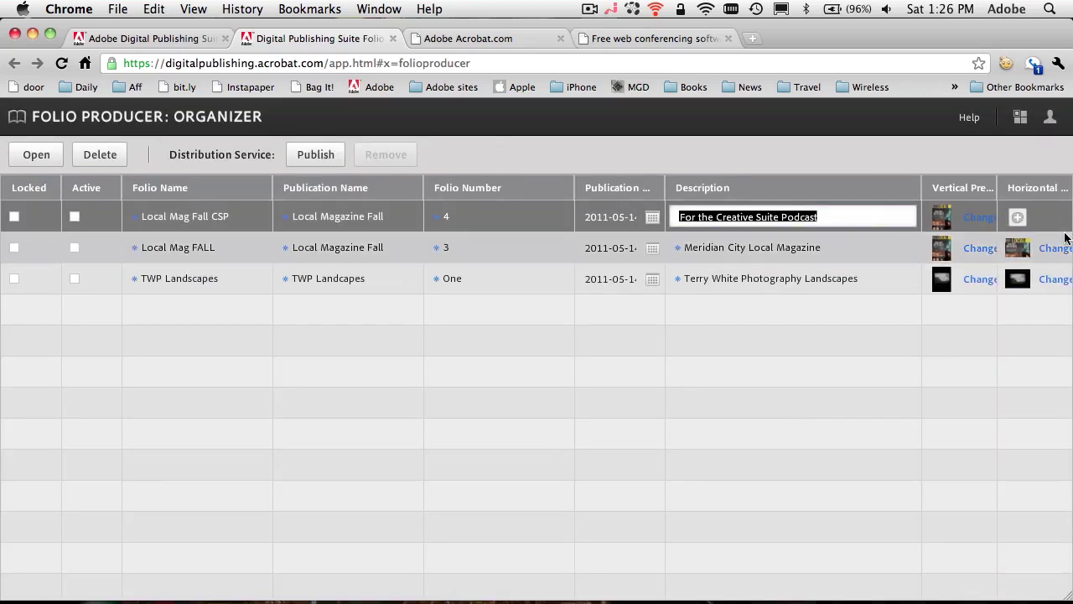
Step: Upload CoverFall_h.png from Thumbnail images as the folio's horizontal preview
{"action": "left_click", "coordinate": [1017, 219]}
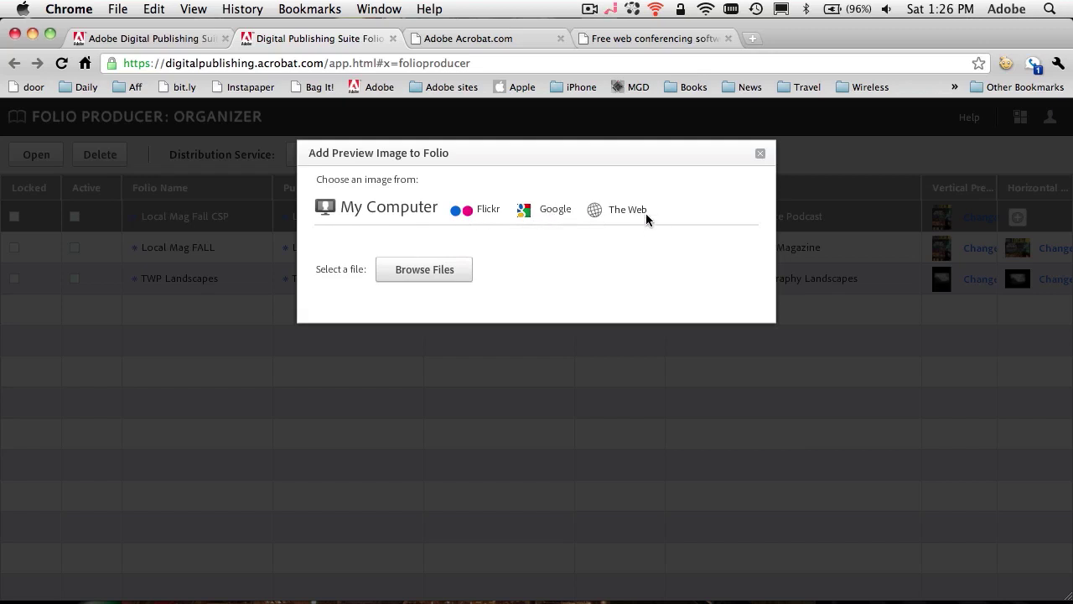
{"action": "left_click", "coordinate": [455, 269]}
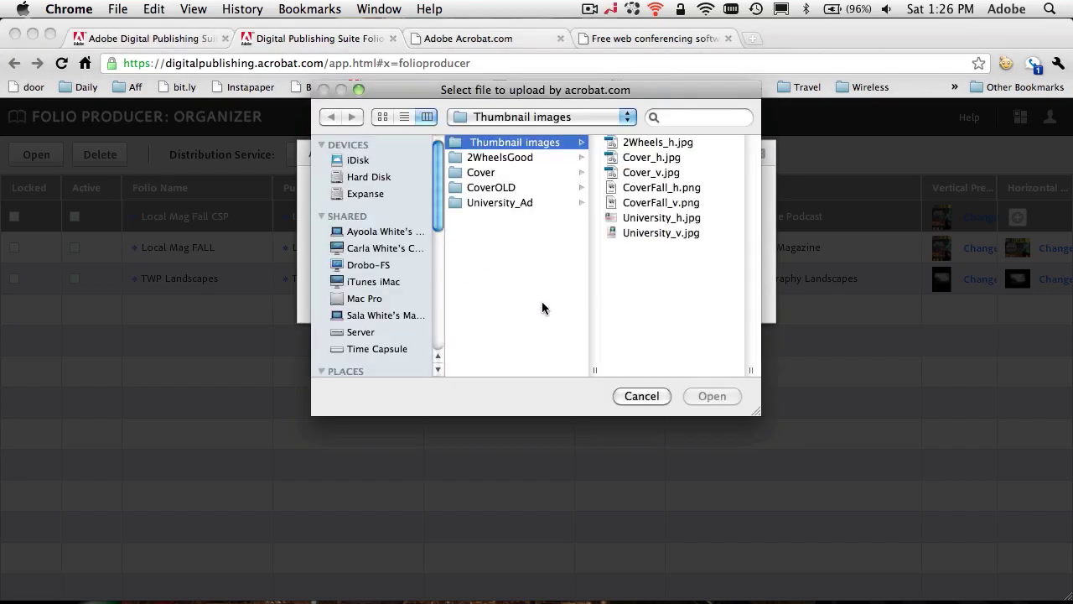
{"action": "left_click", "coordinate": [666, 187]}
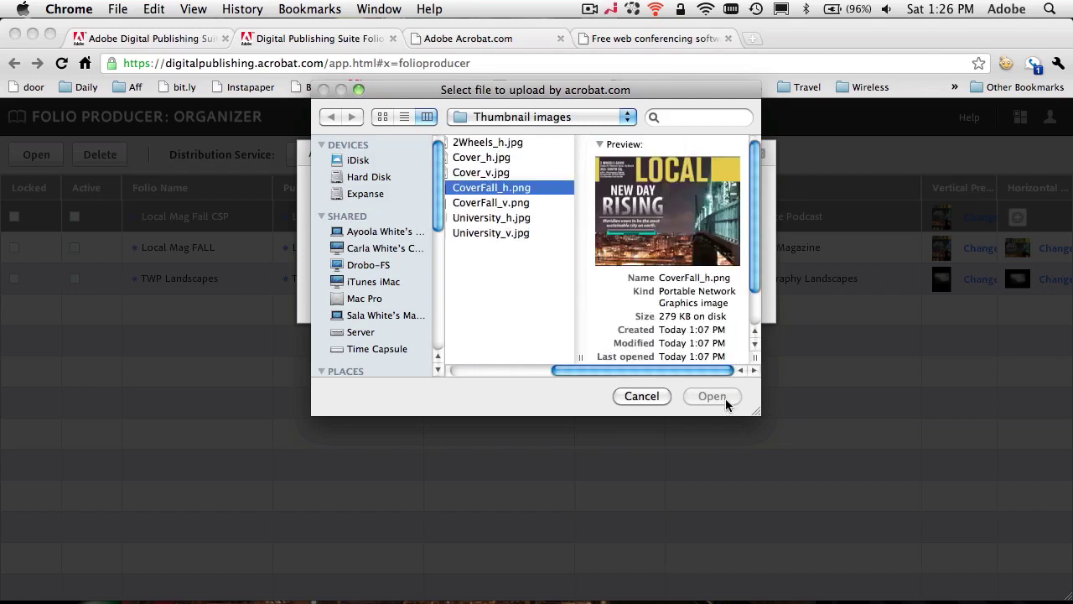
{"action": "left_click", "coordinate": [704, 397]}
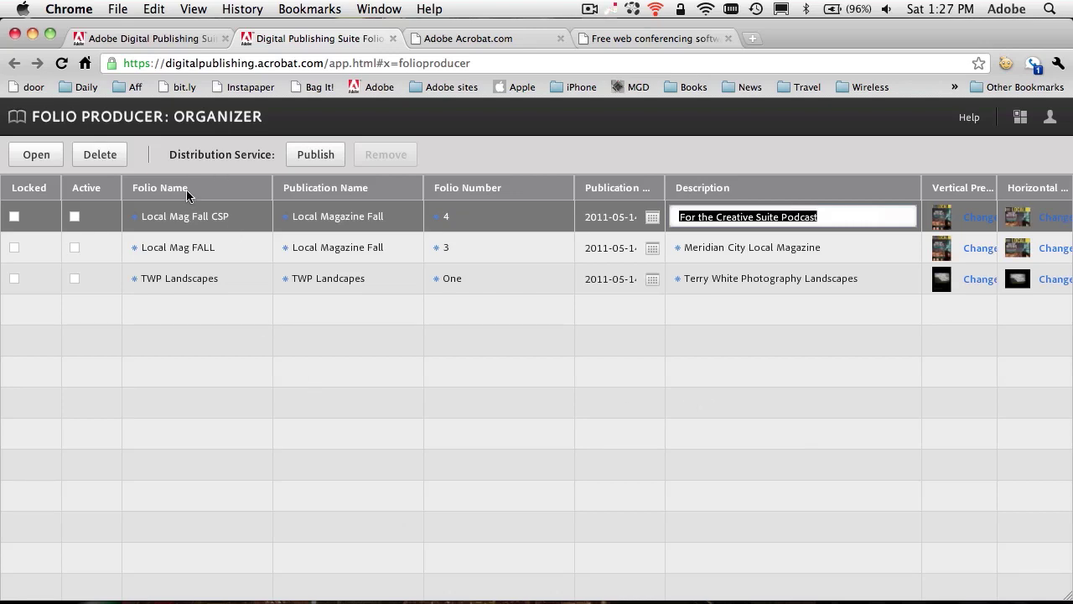
Step: Open the Local Mag Fall CSP folio in the Editor and try moving Campus Ad ahead of Cover
{"action": "left_click", "coordinate": [37, 156]}
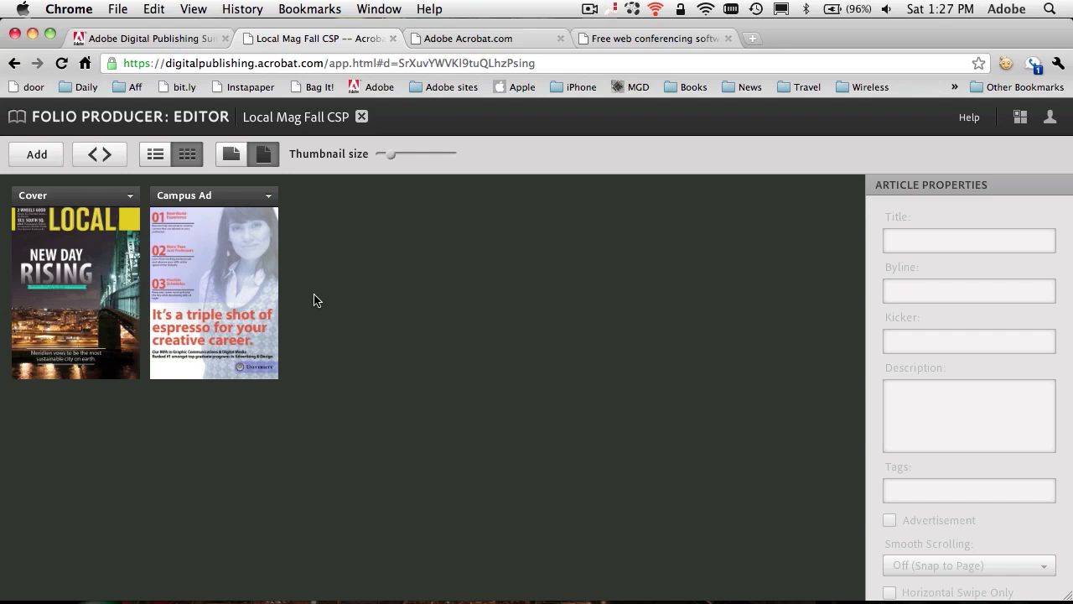
{"action": "mouse_move", "coordinate": [254, 227]}
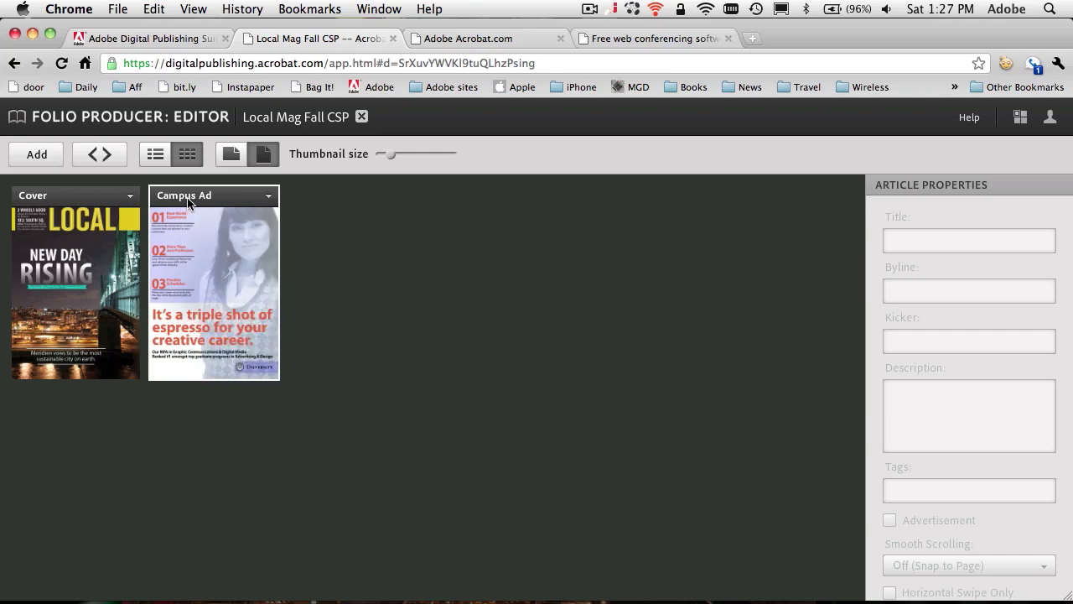
{"action": "mouse_move", "coordinate": [182, 203]}
{"action": "left_mouse_down"}
{"action": "mouse_move", "coordinate": [50, 208]}
{"action": "mouse_move", "coordinate": [187, 204]}
{"action": "left_mouse_up"}
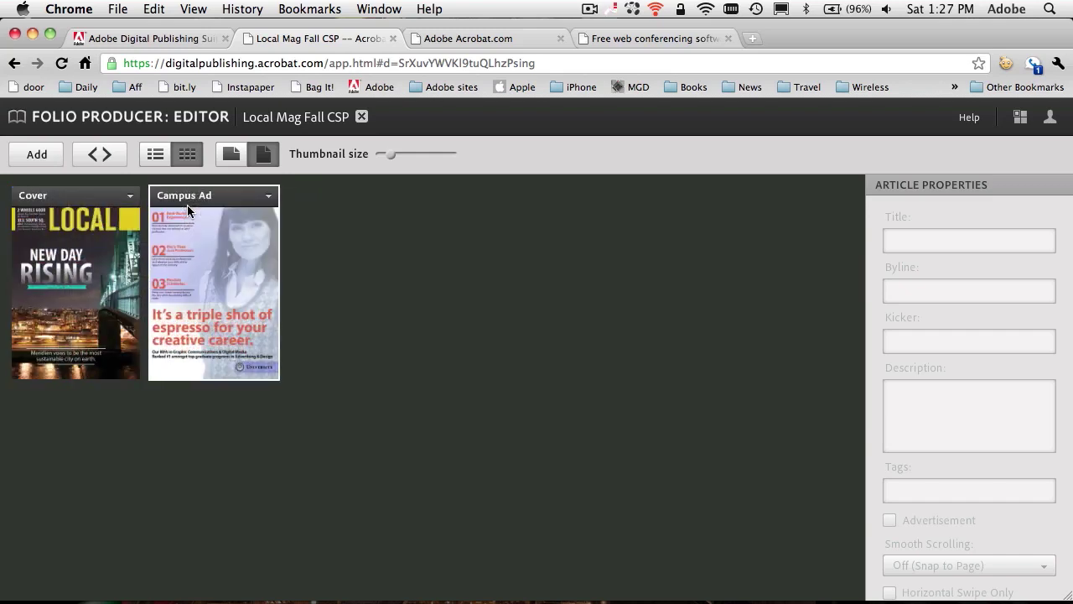
Step: Preview articles in landscape, then portrait, resize the thumbnails, and inspect each article's properties
{"action": "left_click", "coordinate": [231, 162]}
{"action": "left_click", "coordinate": [262, 160]}
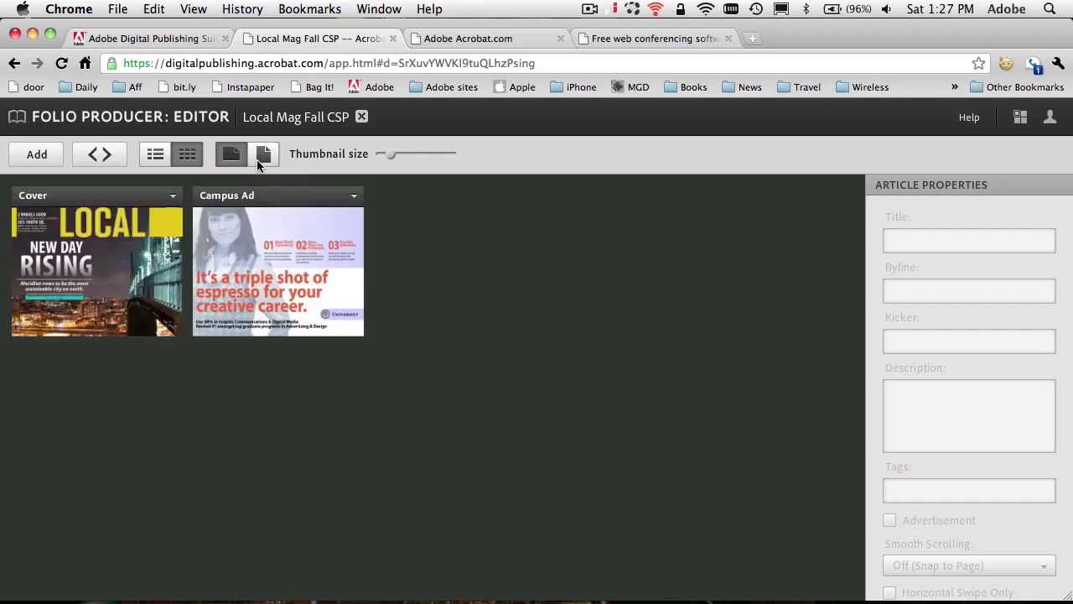
{"action": "mouse_move", "coordinate": [389, 149]}
{"action": "left_mouse_down"}
{"action": "mouse_move", "coordinate": [412, 150]}
{"action": "mouse_move", "coordinate": [382, 153]}
{"action": "left_mouse_up"}
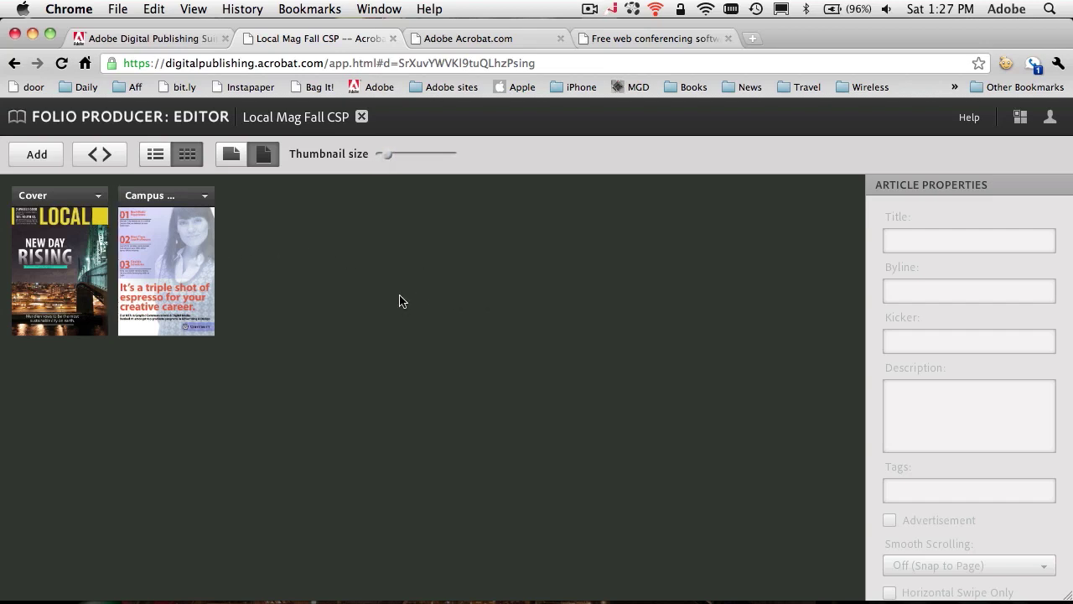
{"action": "left_click", "coordinate": [159, 262]}
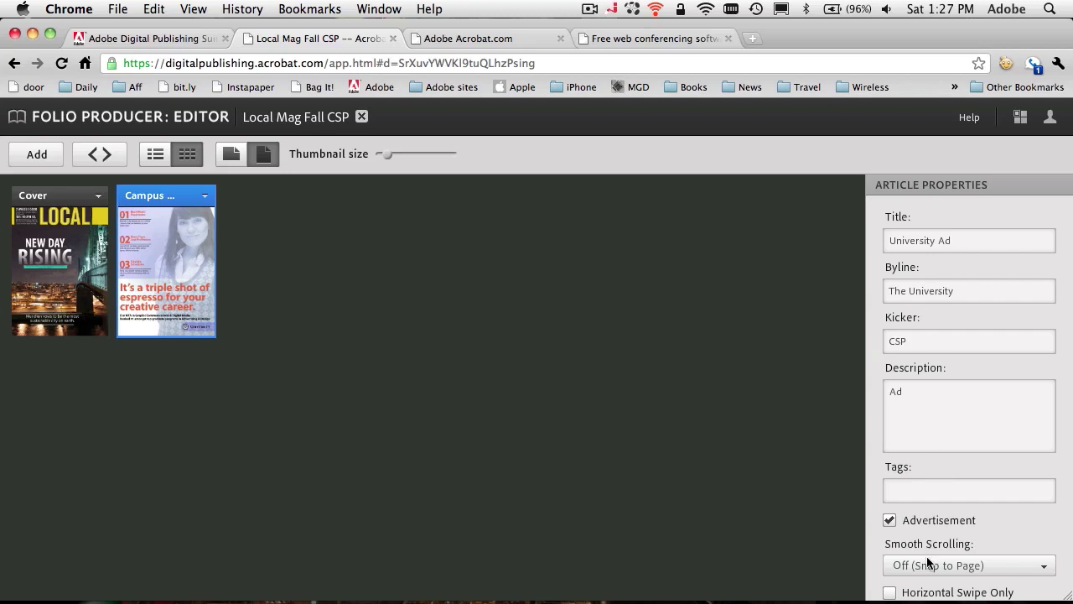
{"action": "left_click", "coordinate": [79, 228]}
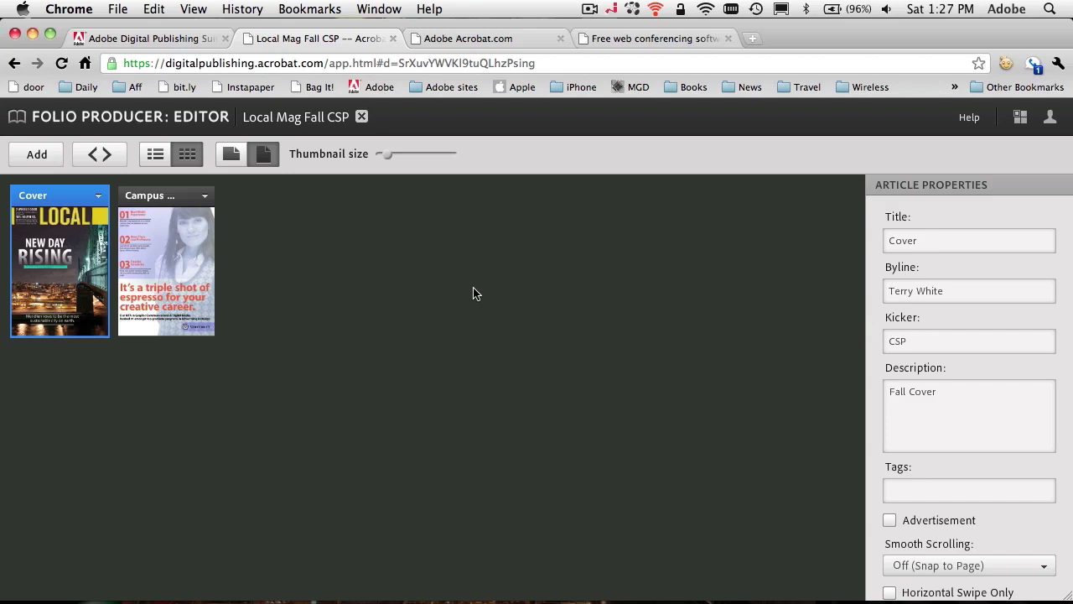
Step: Close the Local Mag Fall CSP Editor to return to the Organizer
{"action": "left_click", "coordinate": [362, 118]}
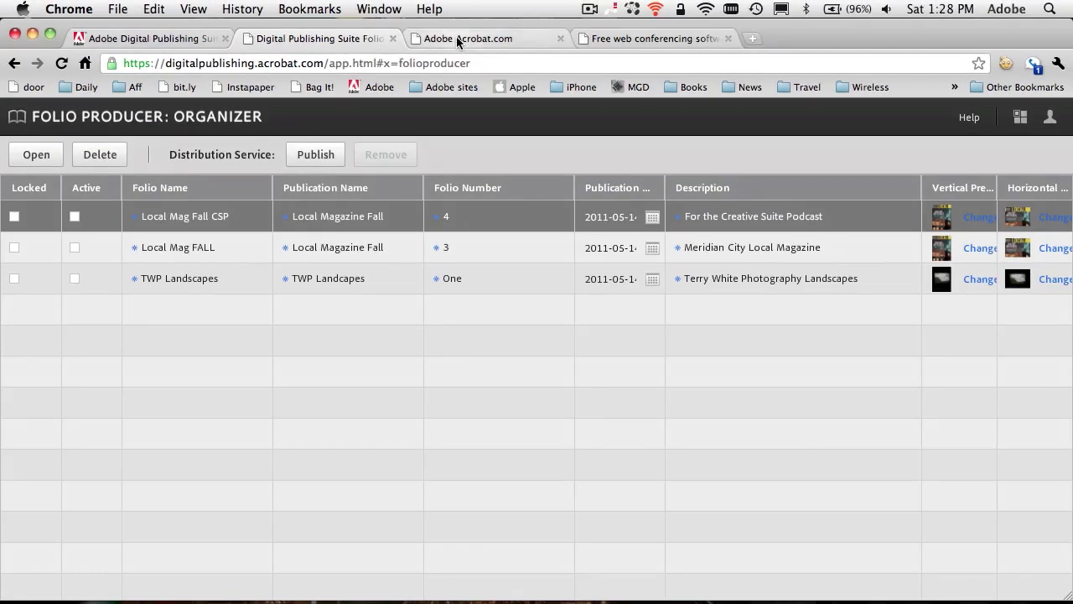
Step: Switch to the Acrobat.com files tab, then to the web conferencing pricing tab
{"action": "left_click", "coordinate": [456, 38]}
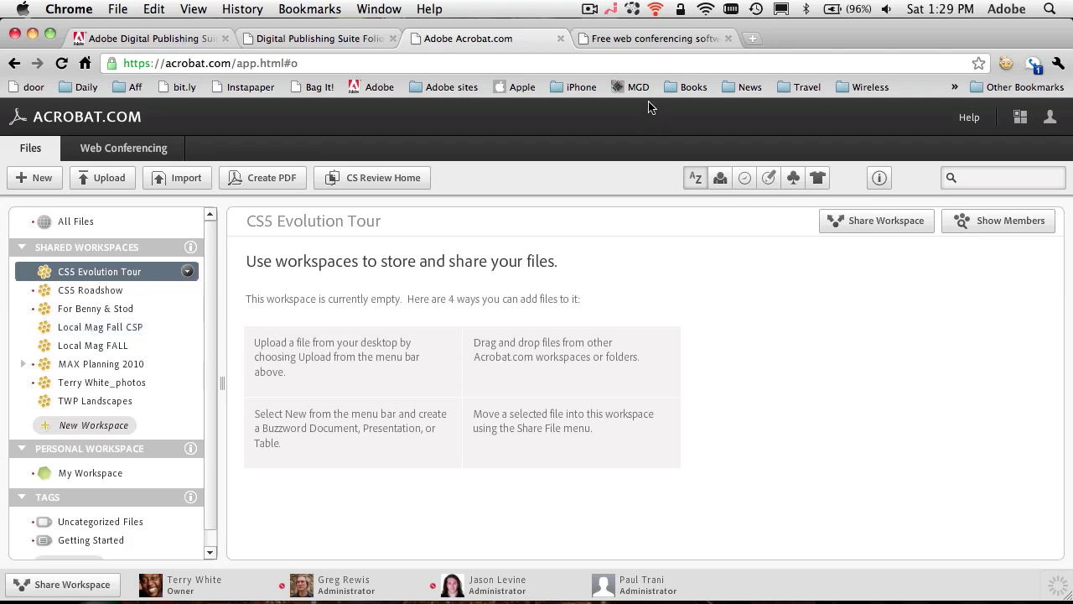
{"action": "left_click", "coordinate": [645, 38]}
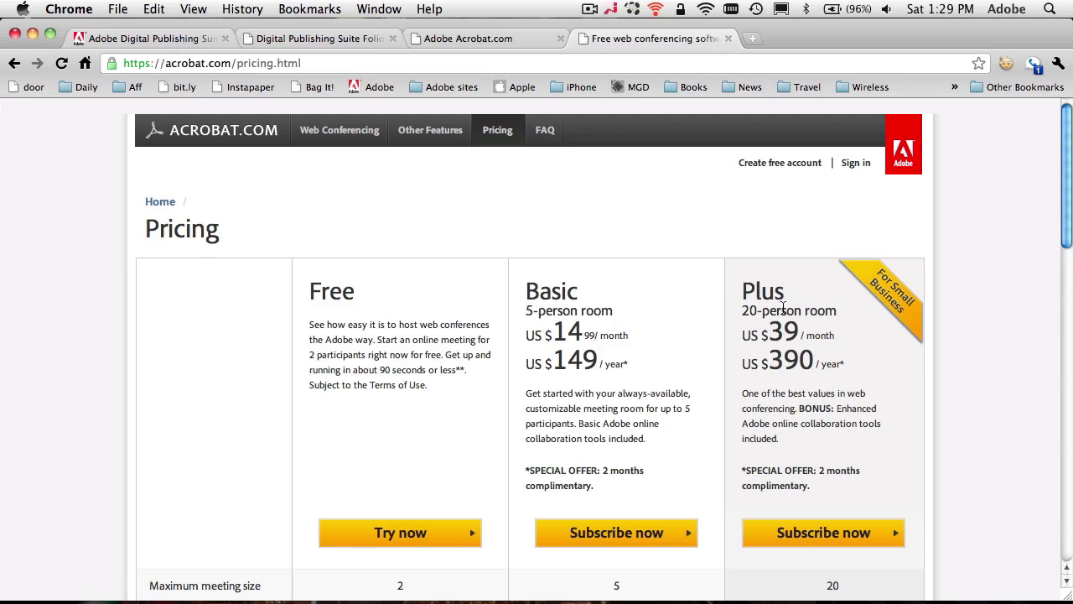
Step: Scroll through the Free, Basic and Plus plan comparison, then return to the Acrobat.com files tab
{"action": "scroll", "coordinate": [948, 396], "scroll_direction": "down", "scroll_amount": 5}
{"action": "scroll", "coordinate": [948, 404], "scroll_direction": "down", "scroll_amount": 3}
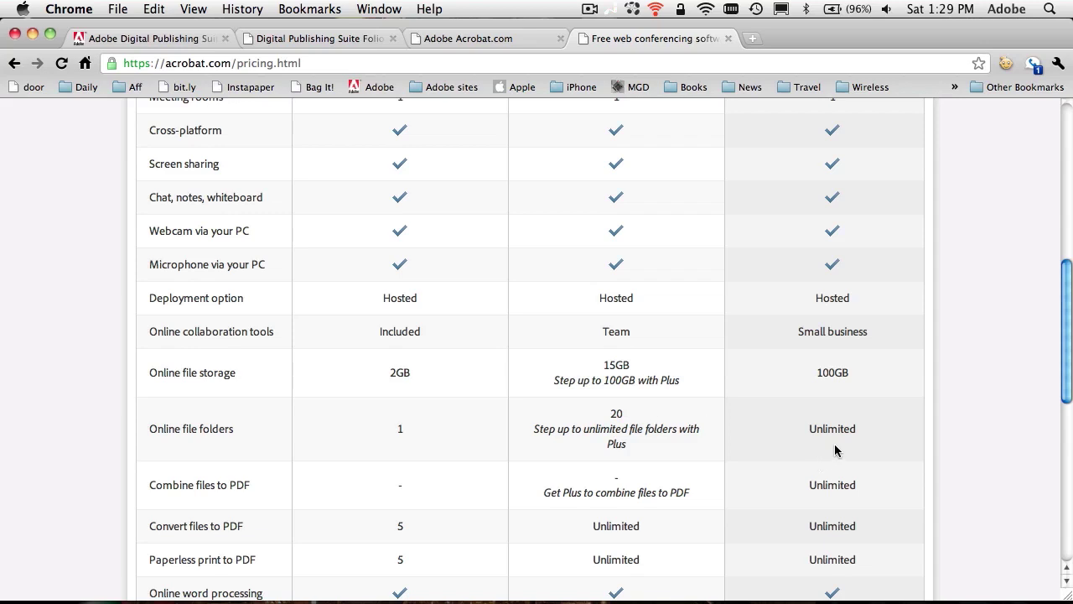
{"action": "scroll", "coordinate": [845, 446], "scroll_direction": "up", "scroll_amount": 5}
{"action": "scroll", "coordinate": [844, 446], "scroll_direction": "down", "scroll_amount": 6}
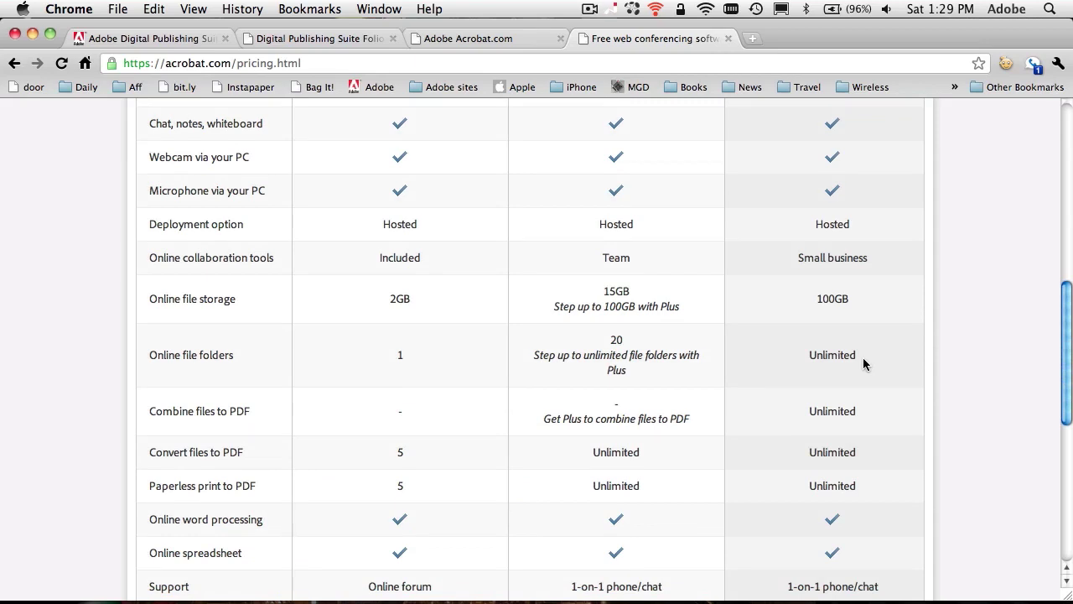
{"action": "scroll", "coordinate": [864, 363], "scroll_direction": "up", "scroll_amount": 6}
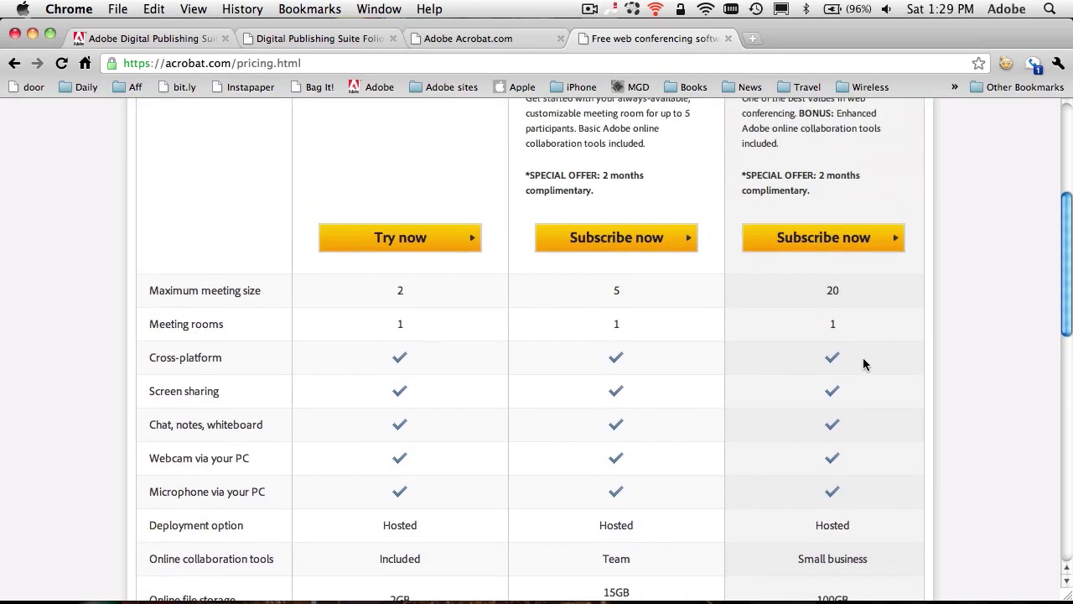
{"action": "scroll", "coordinate": [864, 363], "scroll_direction": "up", "scroll_amount": 2}
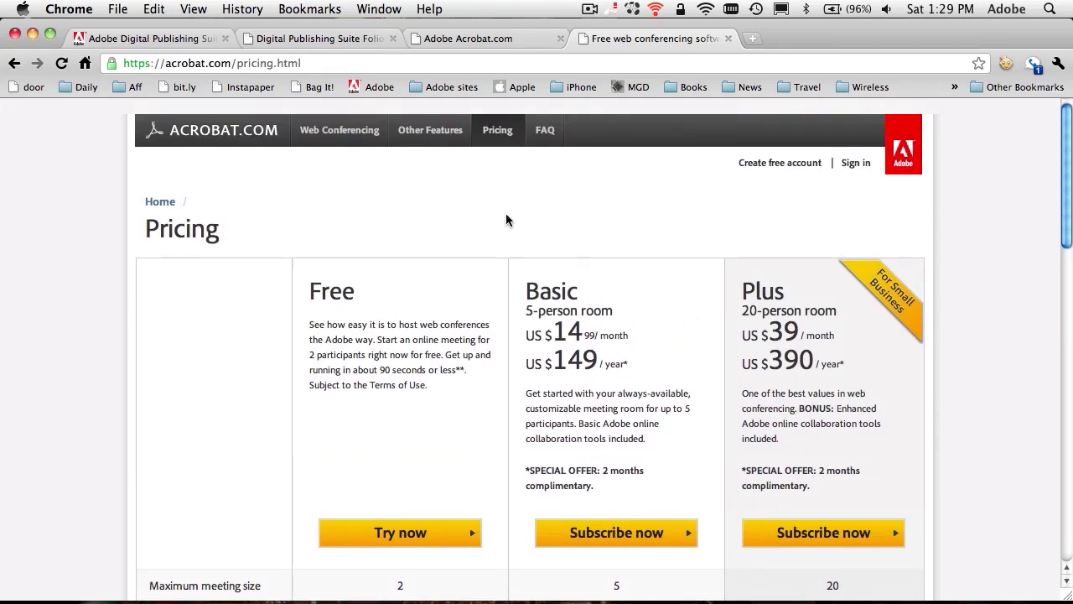
{"action": "left_click", "coordinate": [458, 38]}
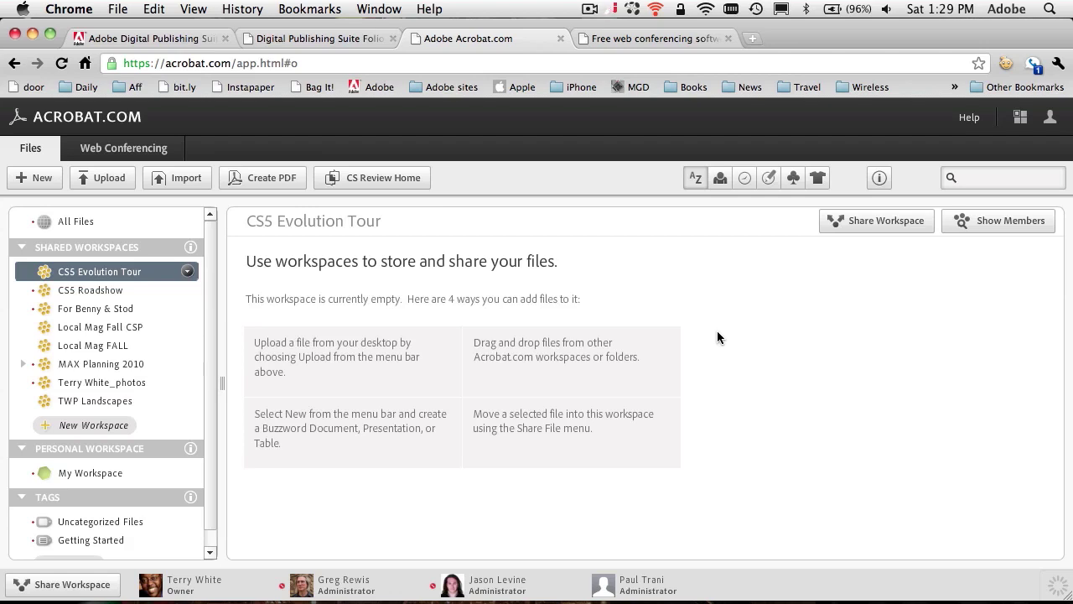
Step: Open the Local Mag Fall CSP workspace and view its Campus Ad and Cover files
{"action": "left_click", "coordinate": [188, 327]}
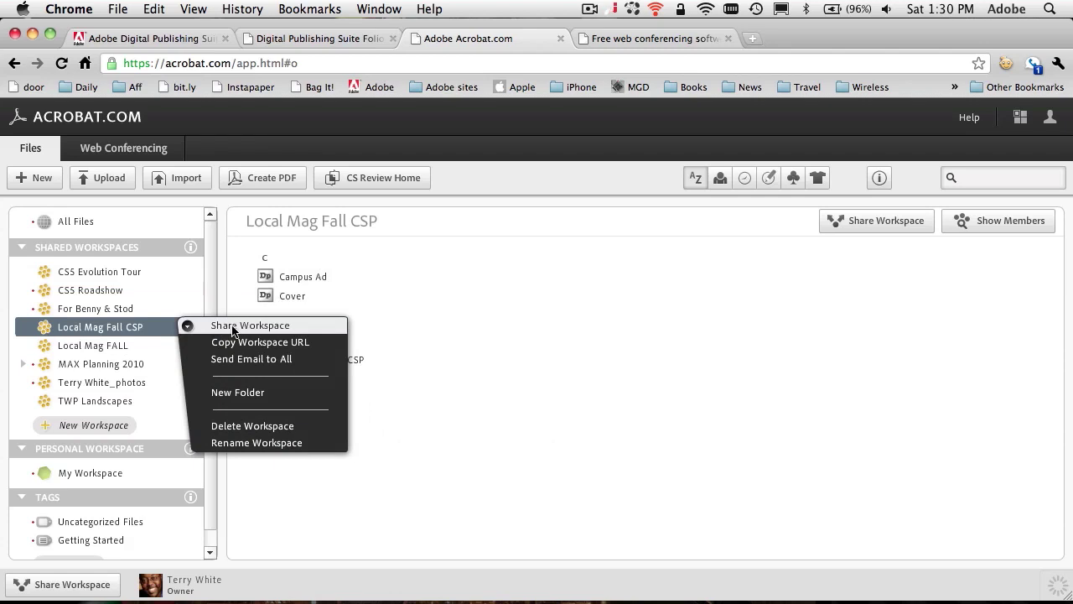
{"action": "left_click", "coordinate": [475, 296]}
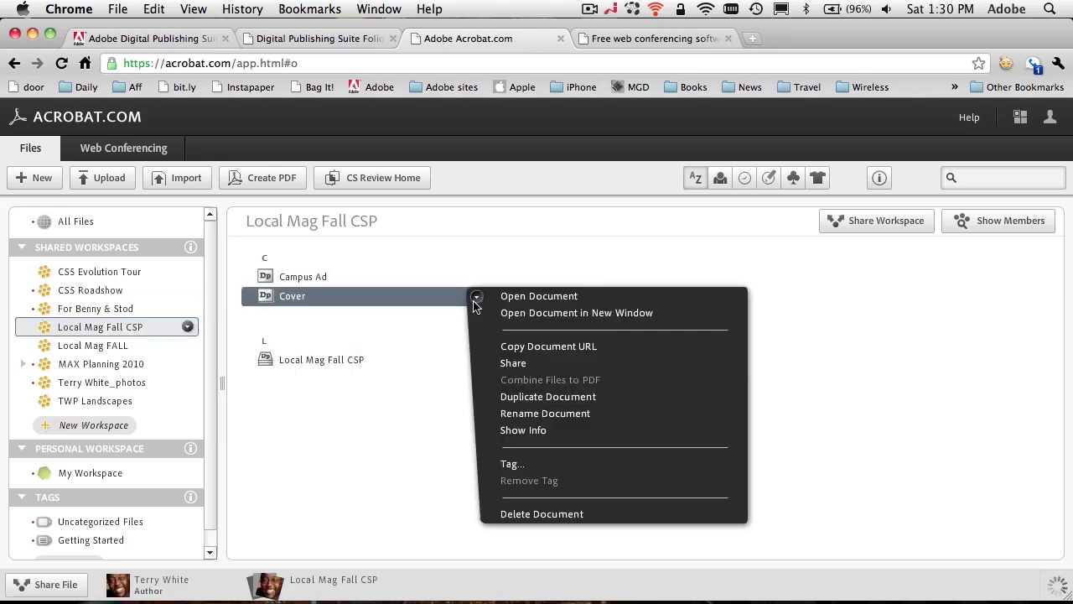
{"action": "left_click", "coordinate": [352, 422]}
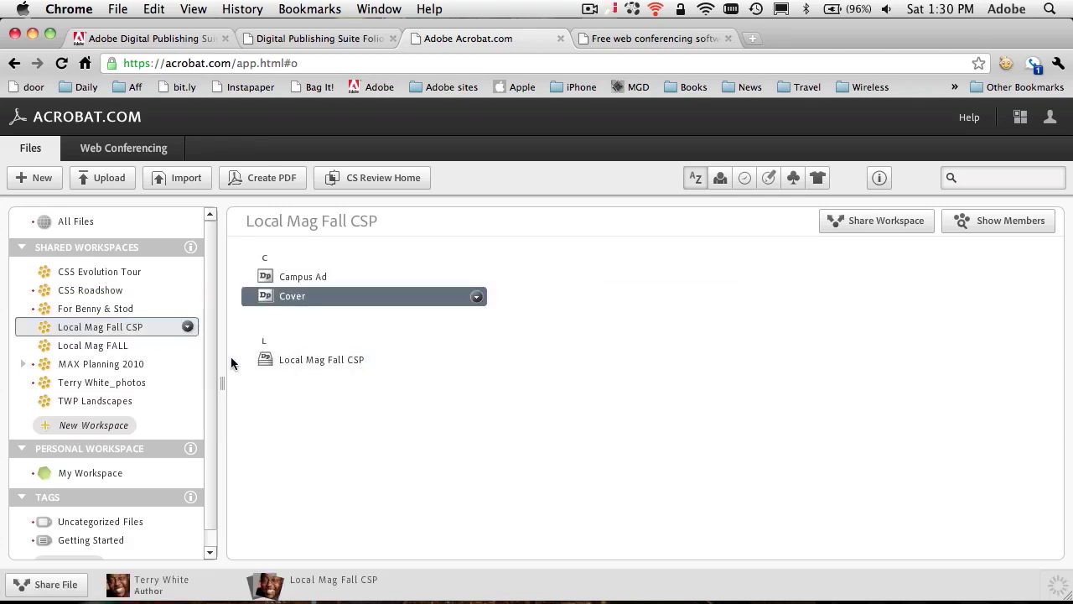
{"action": "left_click", "coordinate": [185, 327]}
Step: Share the workspace with the chosen contact, with the message 'Hey check out my new interactive publication!'
{"action": "left_click", "coordinate": [231, 318]}
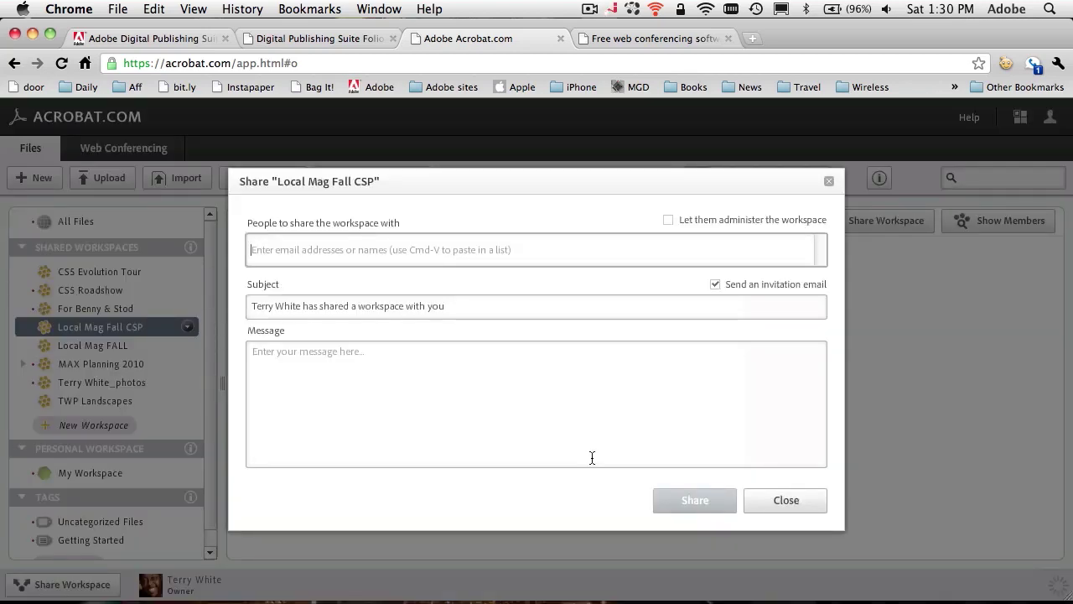
{"action": "type", "text": "te"}
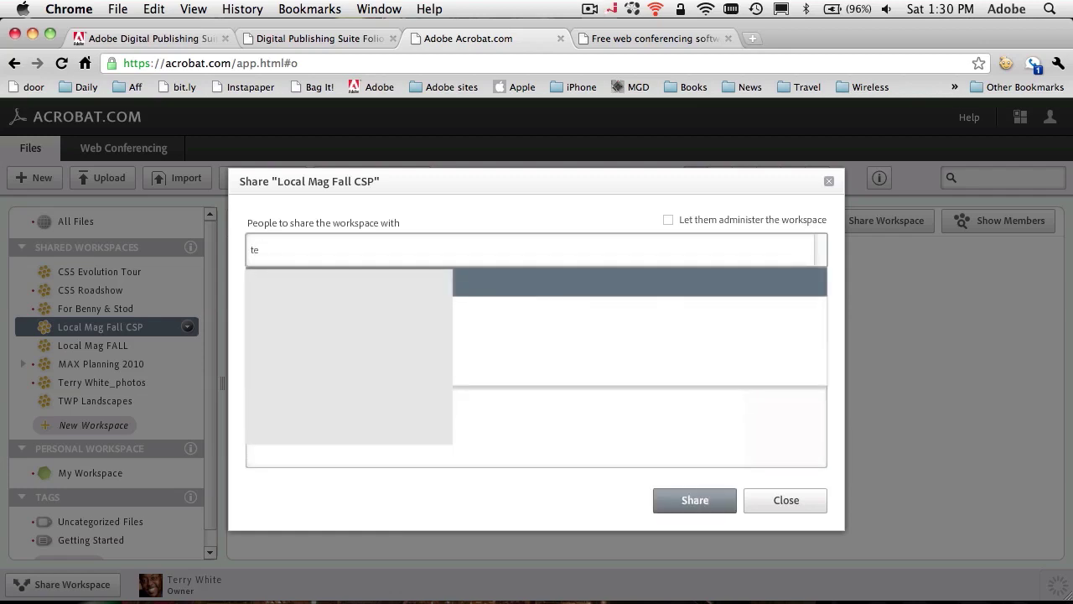
{"action": "type", "text": "rry"}
{"action": "left_click", "coordinate": [538, 373]}
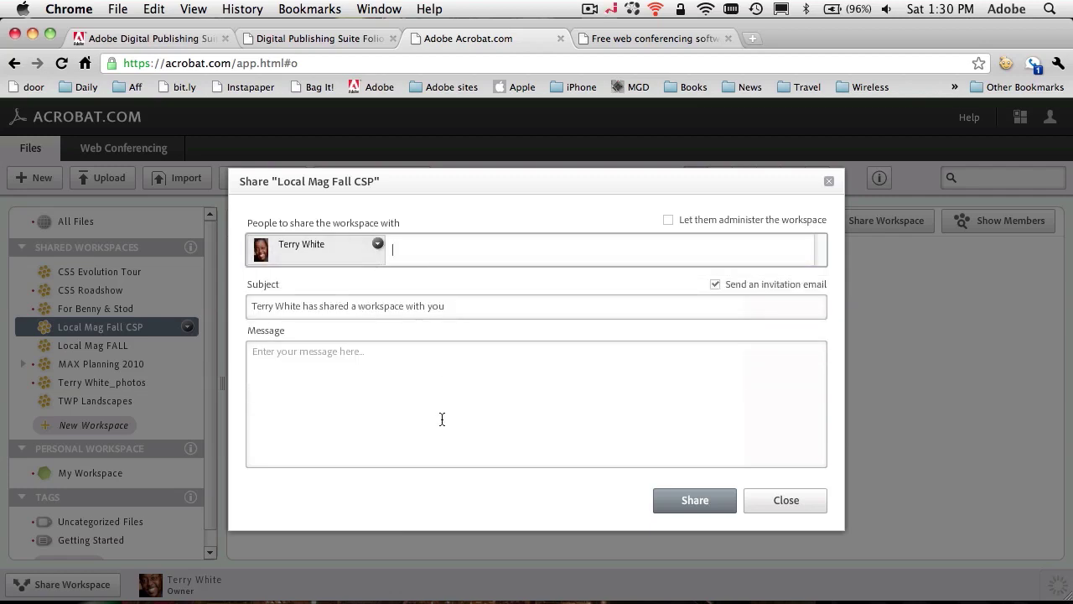
{"action": "left_click", "coordinate": [364, 369]}
{"action": "type", "text": "Hey check out"}
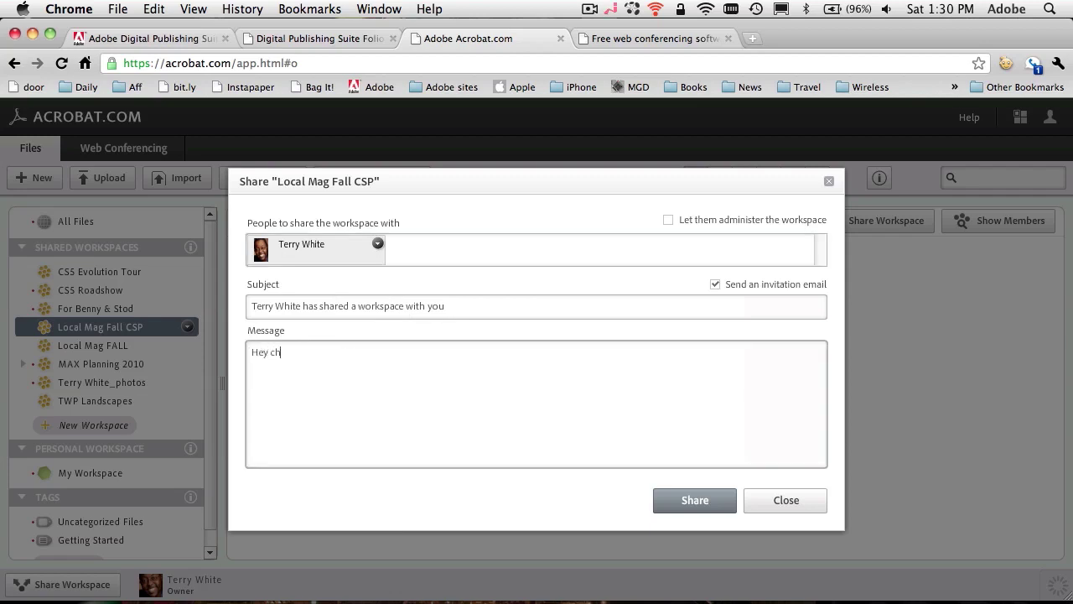
{"action": "type", "text": " my new interactive publication!"}
{"action": "left_click", "coordinate": [695, 502]}
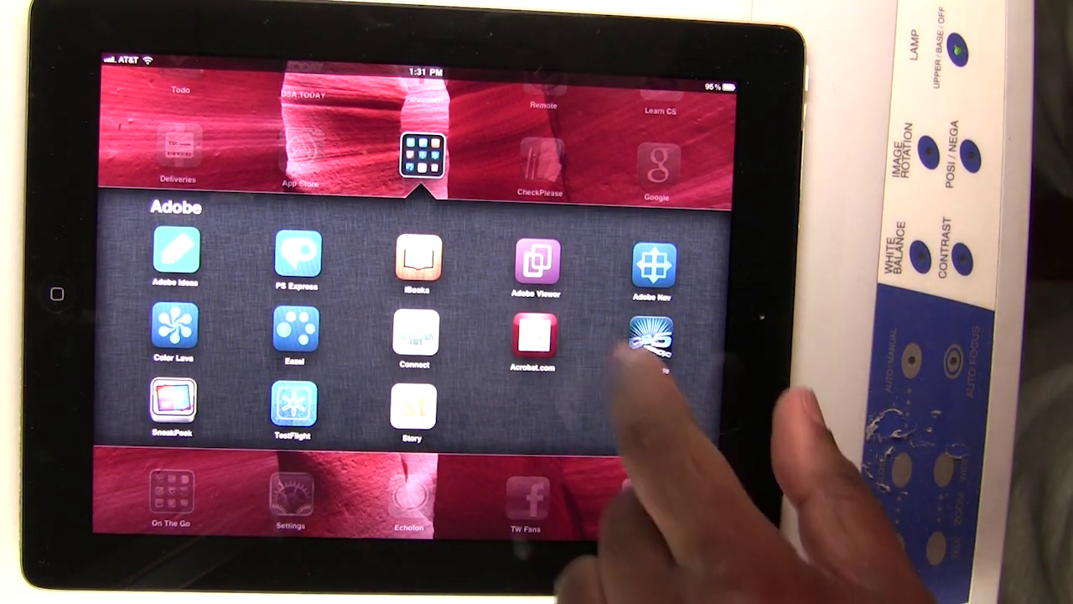
Step: Launch Adobe Content Viewer, dismiss the alert, then download and view Local Magazine Fall 4
{"action": "left_click", "coordinate": [538, 265]}
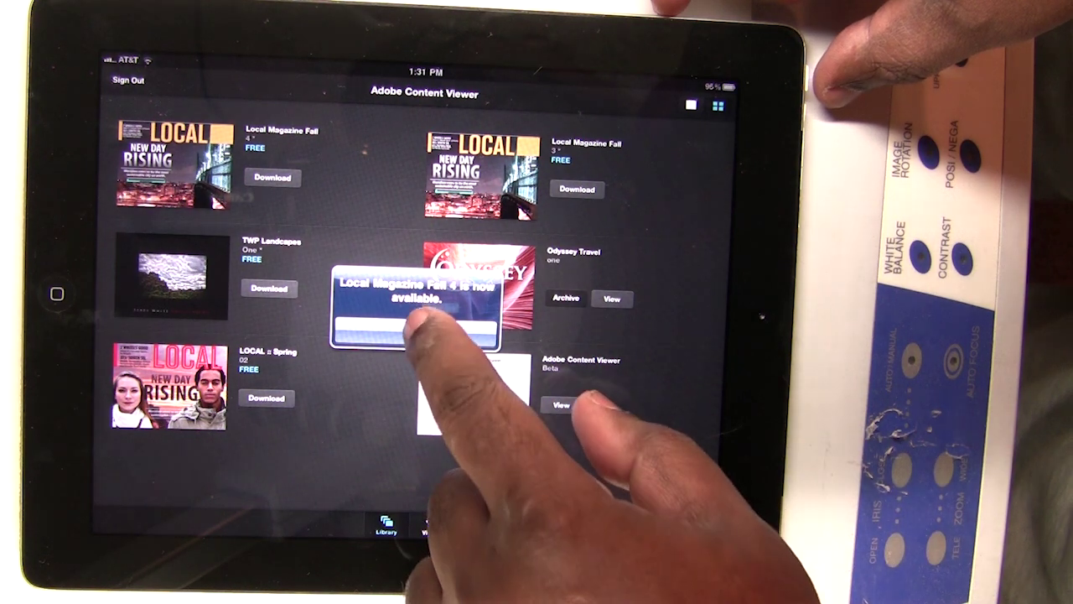
{"action": "left_click", "coordinate": [416, 332]}
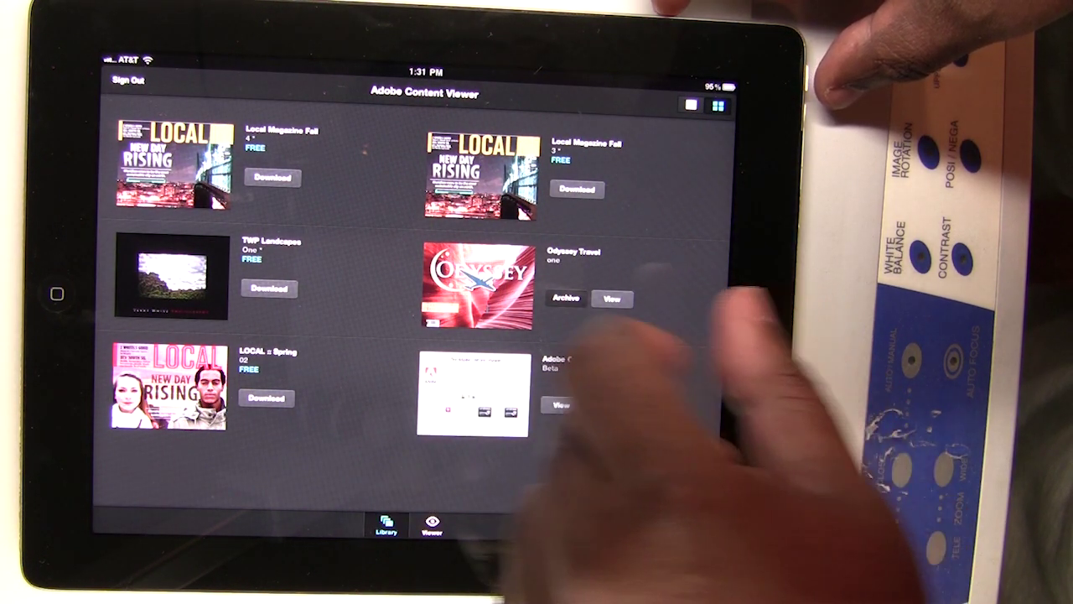
{"action": "left_click", "coordinate": [272, 177]}
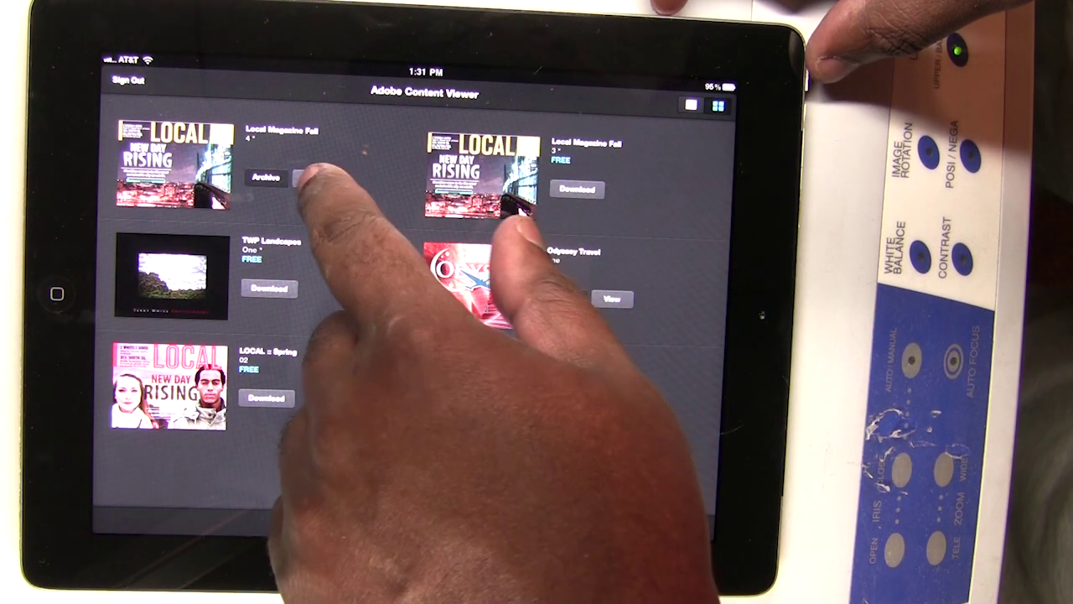
{"action": "left_click", "coordinate": [314, 179]}
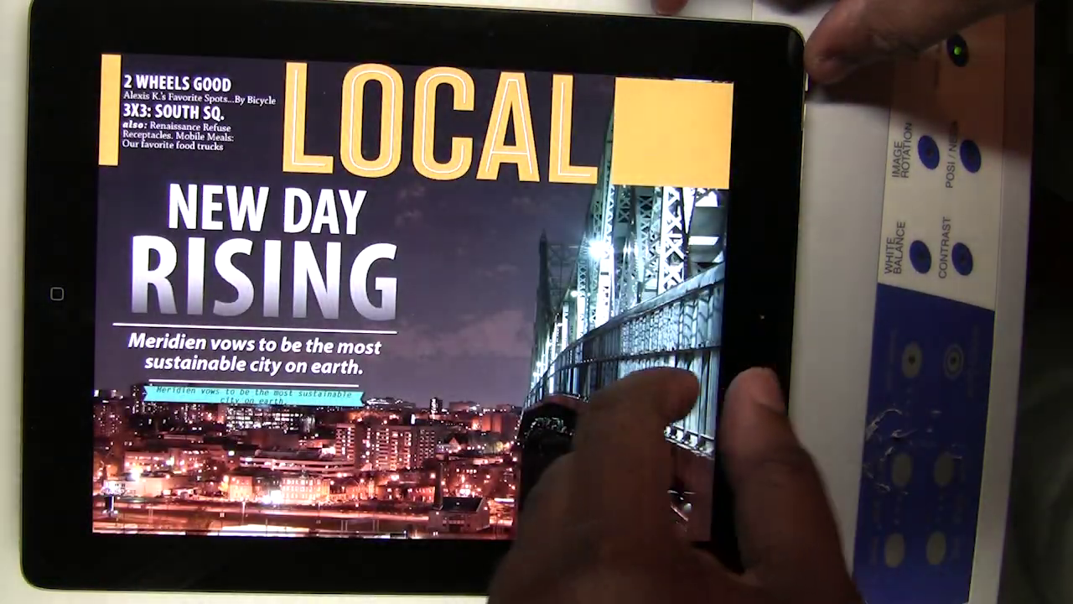
Step: Swipe between the New Day Rising cover and espresso ad, then reveal the navigation bar
{"action": "left_click_drag", "start_coordinate": [587, 436], "coordinate": [268, 487]}
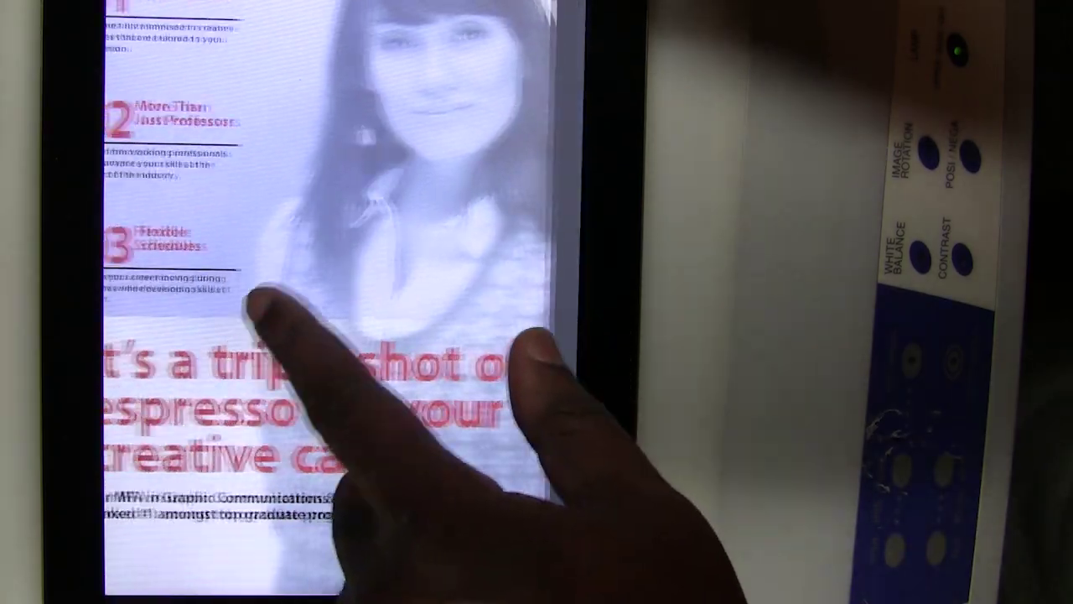
{"action": "left_click_drag", "start_coordinate": [260, 310], "coordinate": [587, 319]}
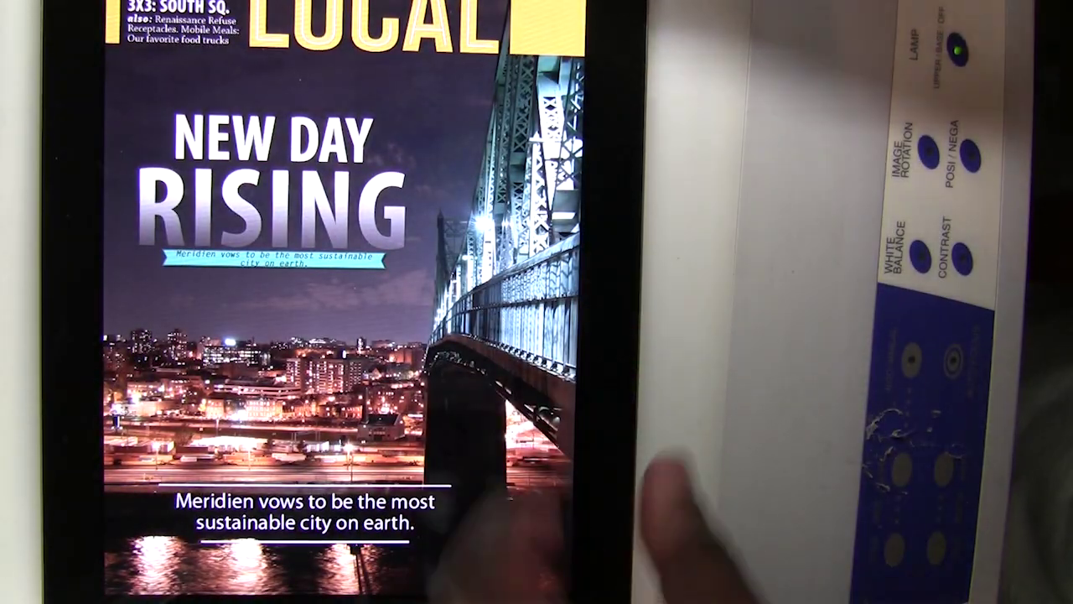
{"action": "left_click_drag", "start_coordinate": [688, 503], "coordinate": [495, 440]}
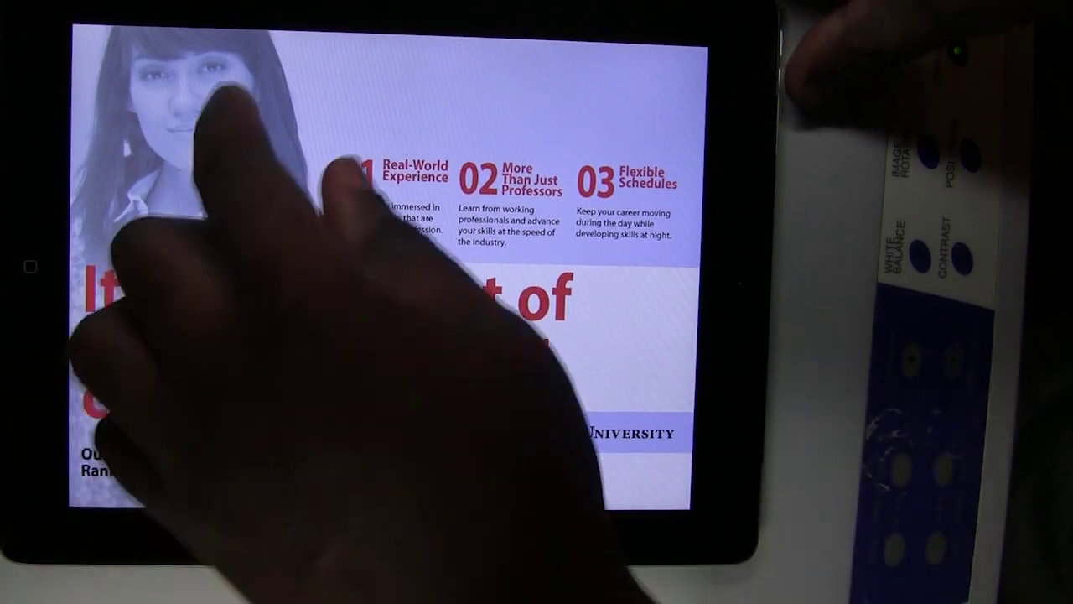
{"action": "left_click", "coordinate": [226, 96]}
Step: Back in the library, download the second Local Magazine Fall folio and view it
{"action": "left_click", "coordinate": [84, 39]}
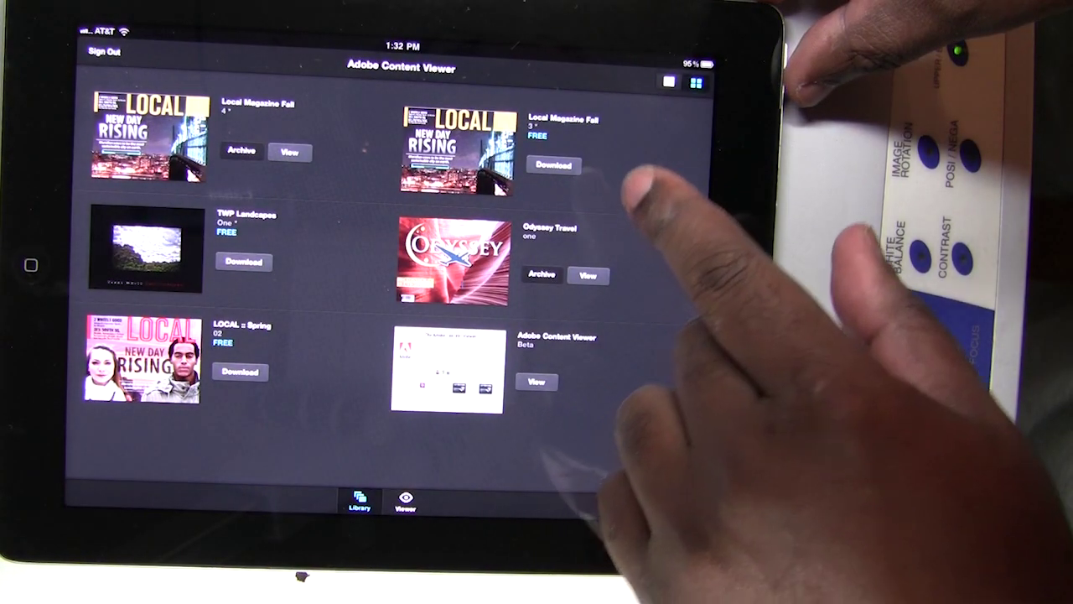
{"action": "left_click", "coordinate": [553, 164]}
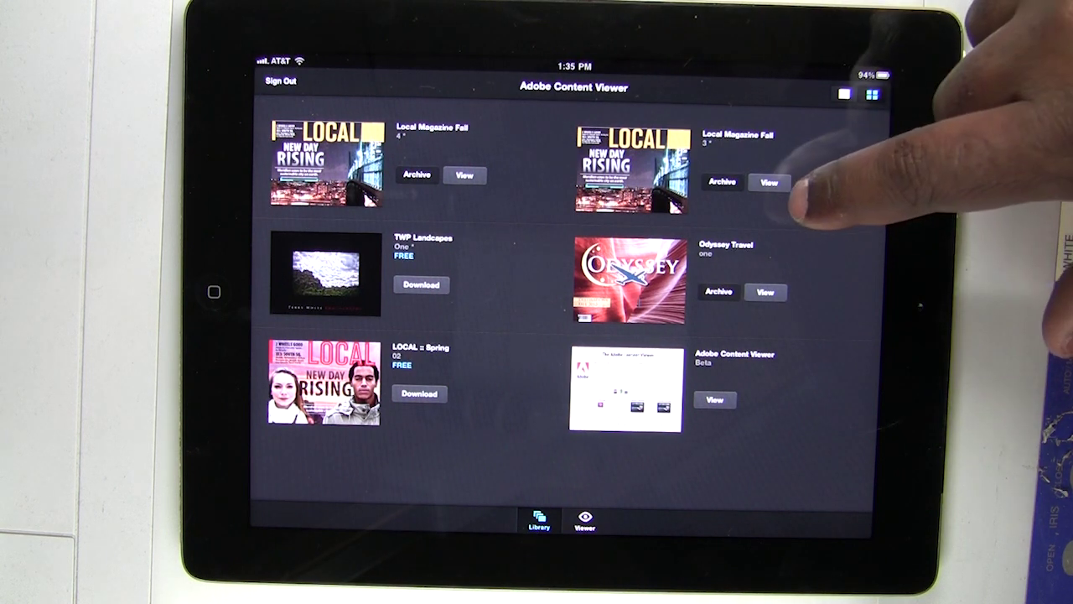
{"action": "left_click", "coordinate": [769, 182]}
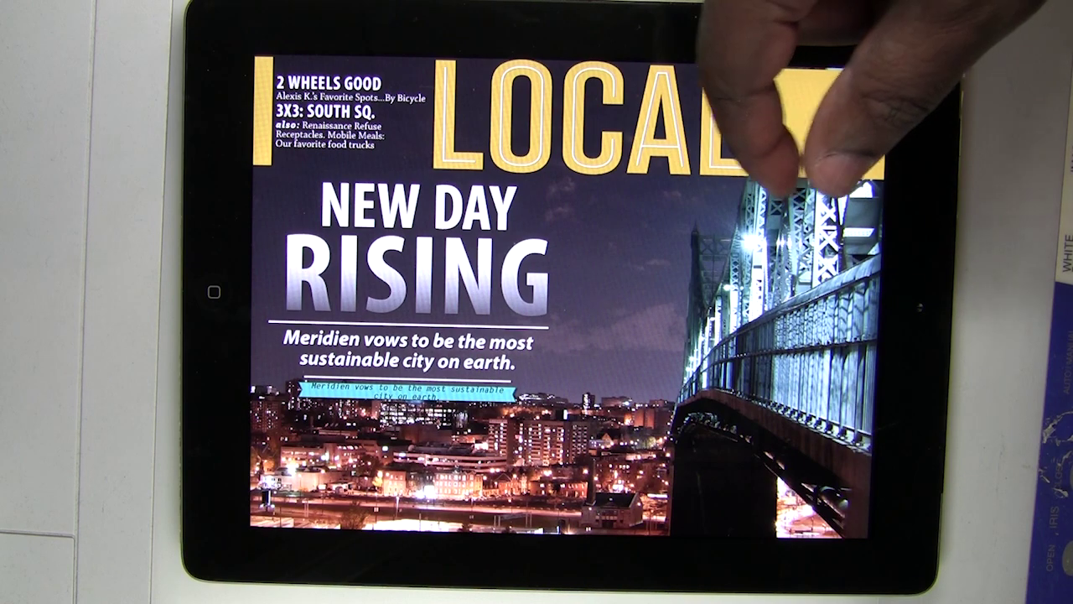
Step: Page from the cover into the 2 Wheels Good article and rotate the 3D bike
{"action": "left_click_drag", "start_coordinate": [791, 143], "coordinate": [671, 36]}
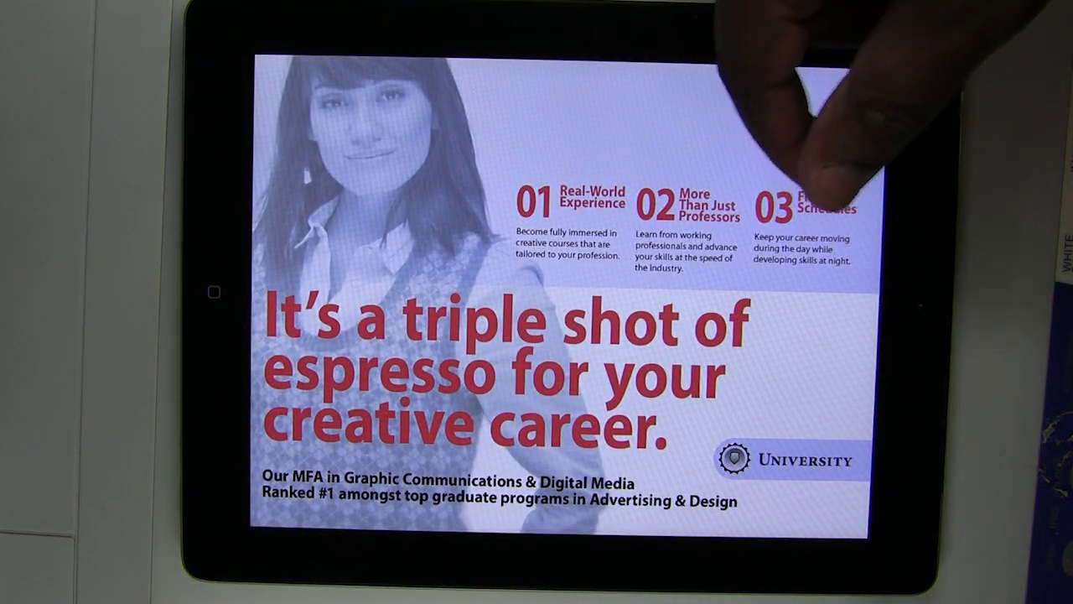
{"action": "left_click_drag", "start_coordinate": [831, 189], "coordinate": [629, 12]}
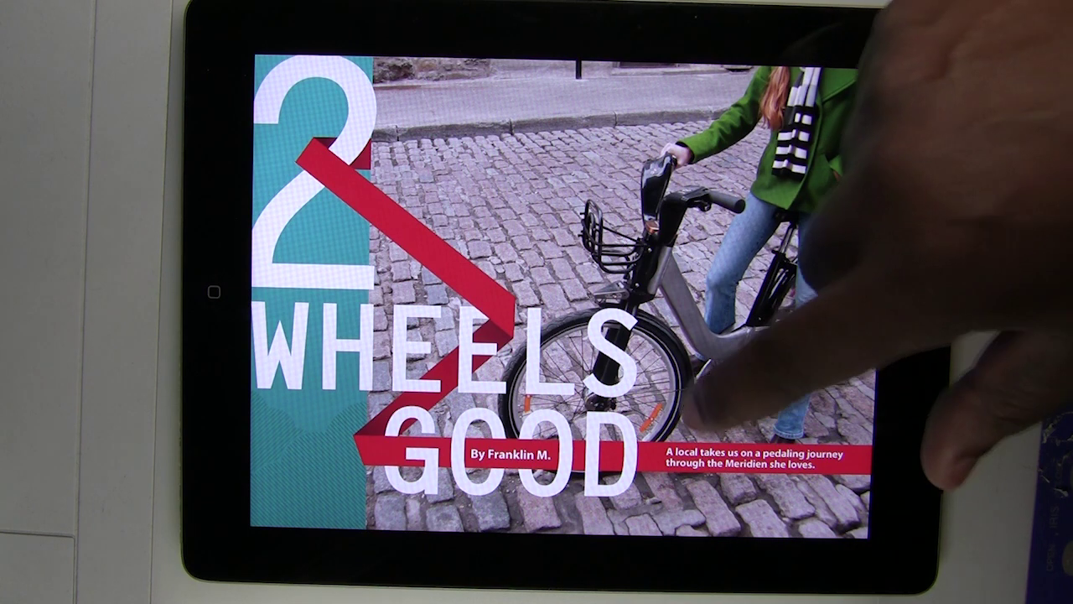
{"action": "left_click_drag", "start_coordinate": [695, 360], "coordinate": [839, 120]}
{"action": "left_click_drag", "start_coordinate": [725, 252], "coordinate": [755, 138]}
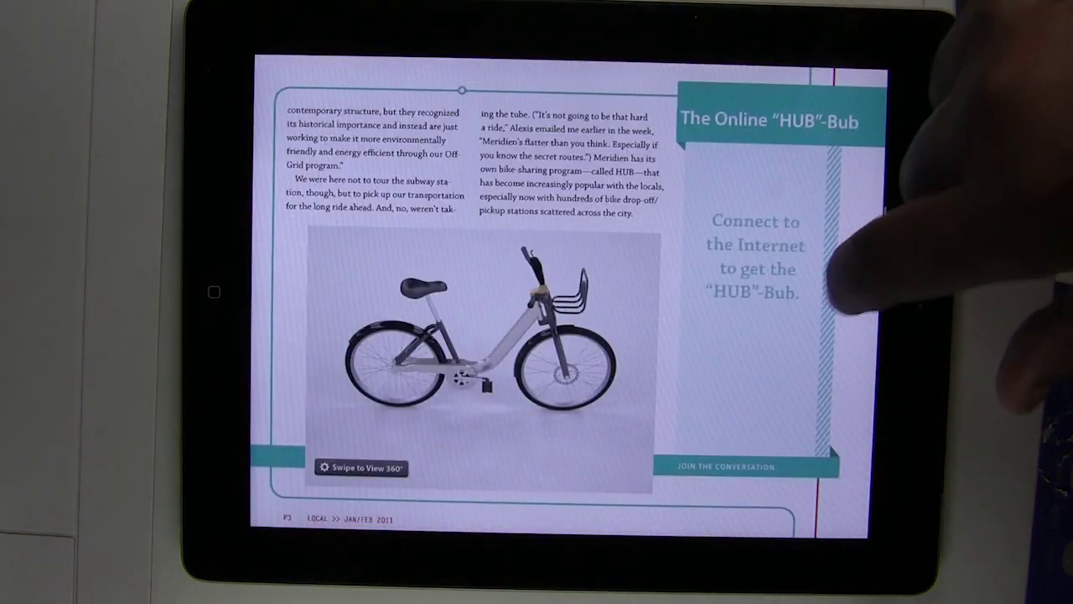
{"action": "left_click_drag", "start_coordinate": [515, 360], "coordinate": [575, 263]}
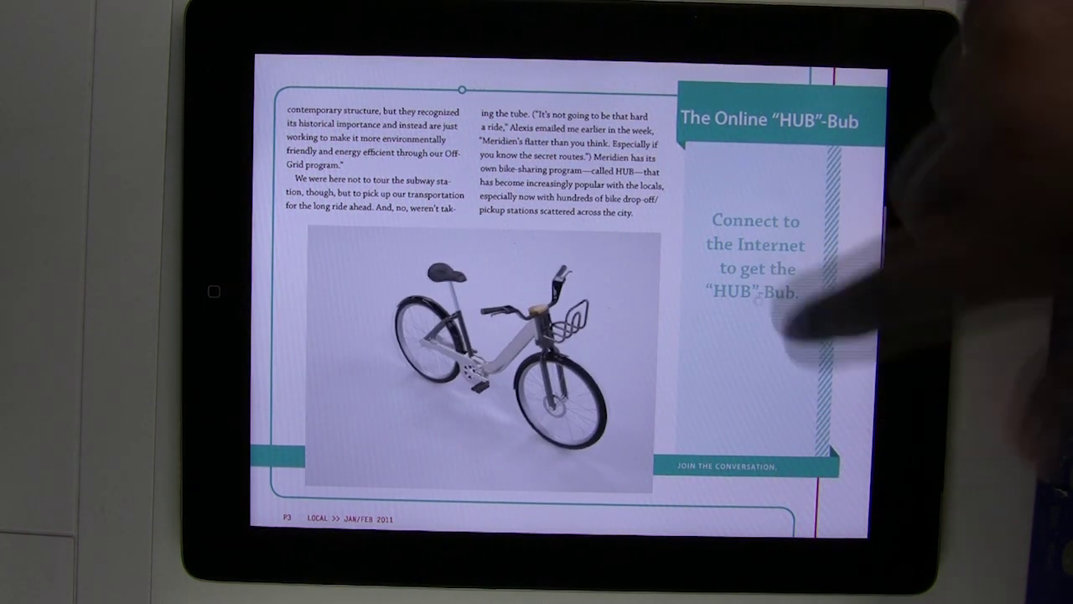
Step: Load the HUB feed, play and close the Paladin festival video, then page past the photo pages
{"action": "left_click", "coordinate": [754, 273]}
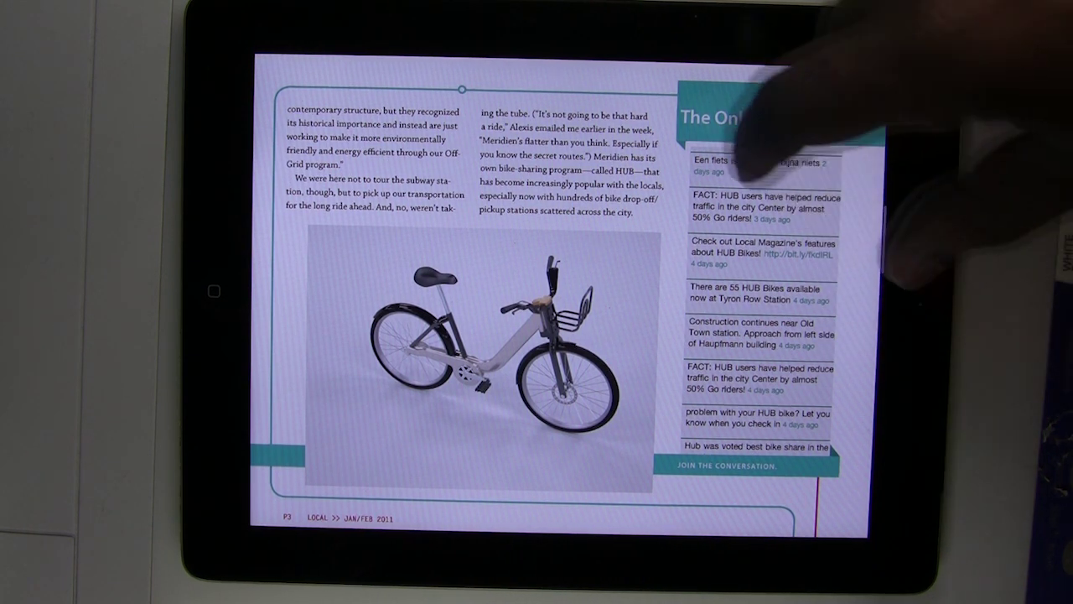
{"action": "left_click_drag", "start_coordinate": [755, 277], "coordinate": [707, 168]}
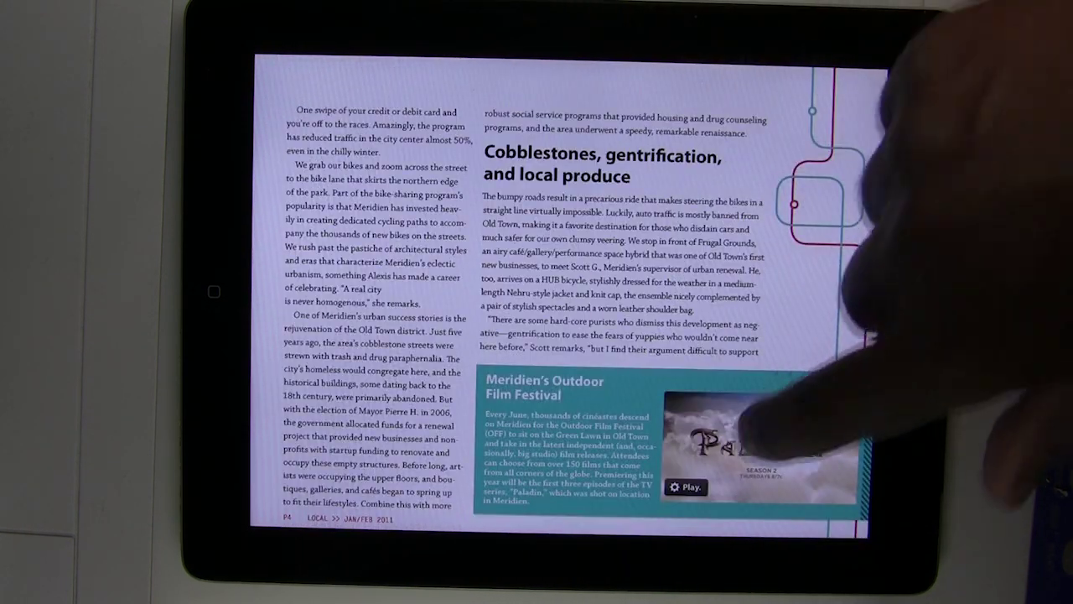
{"action": "left_click", "coordinate": [684, 486]}
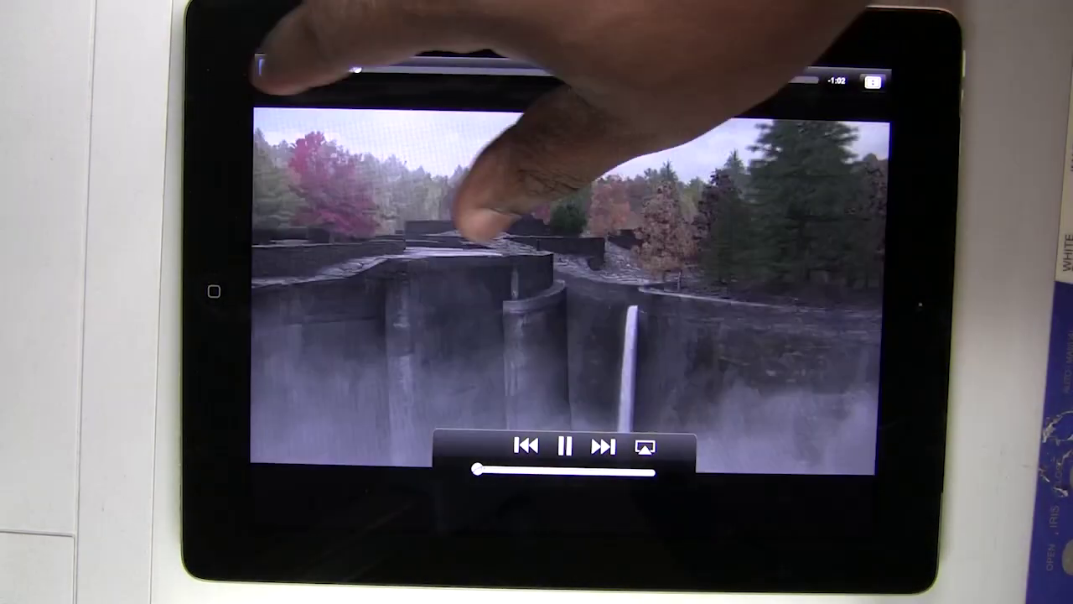
{"action": "left_click", "coordinate": [274, 68]}
{"action": "left_click_drag", "start_coordinate": [803, 299], "coordinate": [746, 214]}
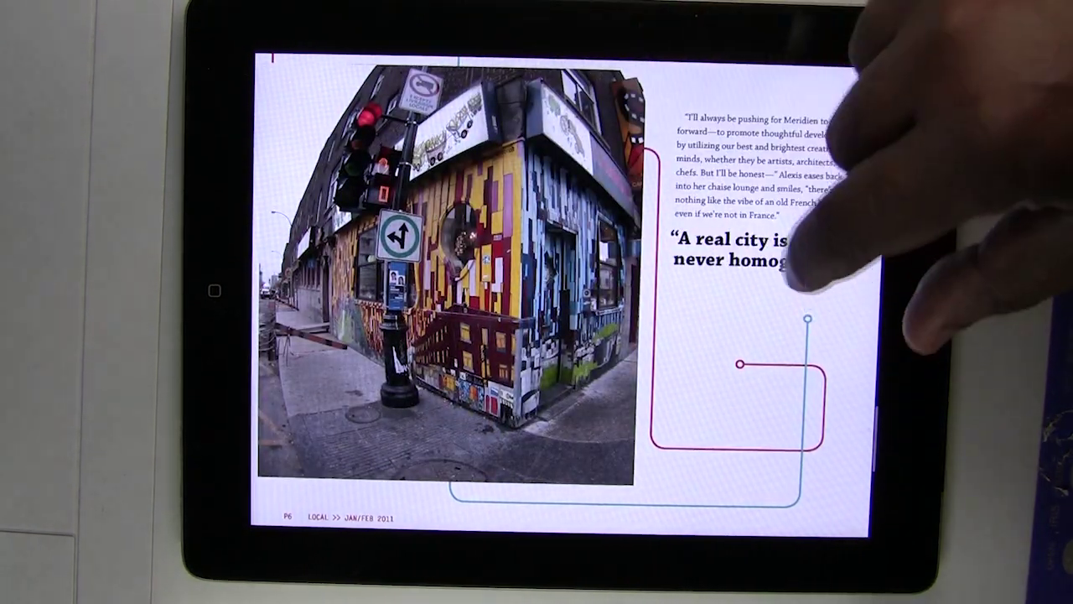
{"action": "left_click_drag", "start_coordinate": [802, 268], "coordinate": [817, 180]}
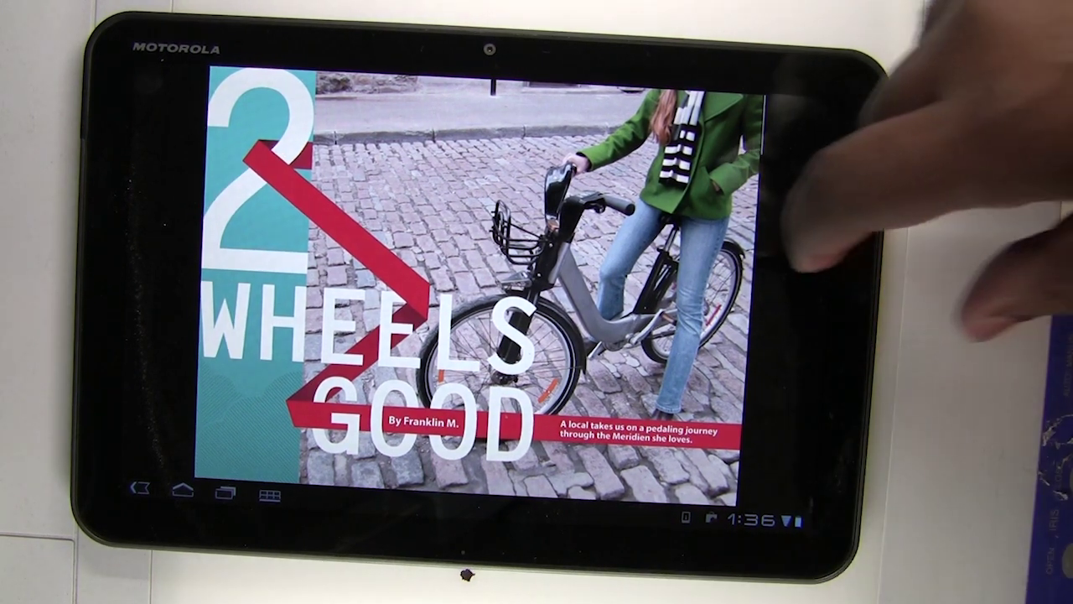
Step: On the Android tablet, enter 2 Wheels Good, rotate the bike to front view, and play the festival video
{"action": "left_click_drag", "start_coordinate": [663, 105], "coordinate": [377, 126]}
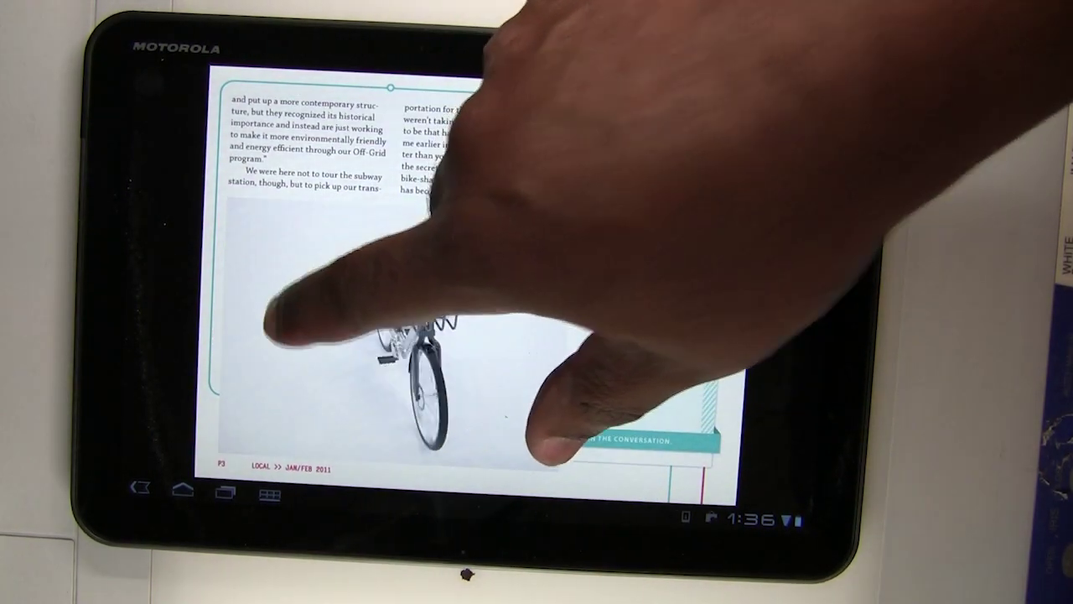
{"action": "left_click_drag", "start_coordinate": [307, 342], "coordinate": [570, 335]}
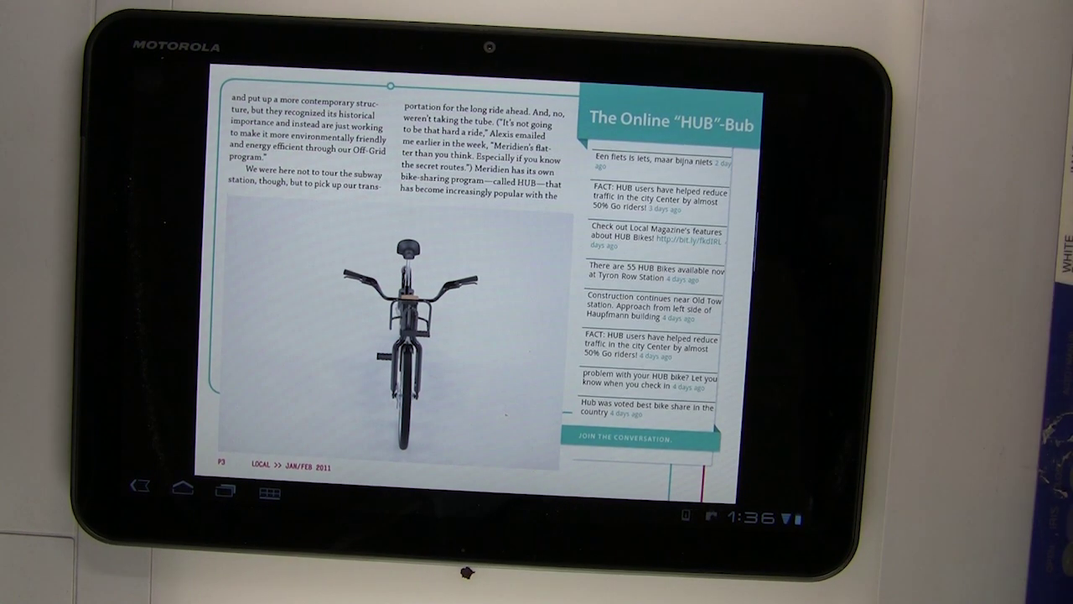
{"action": "scroll", "coordinate": [658, 243], "scroll_direction": "down", "scroll_amount": 5}
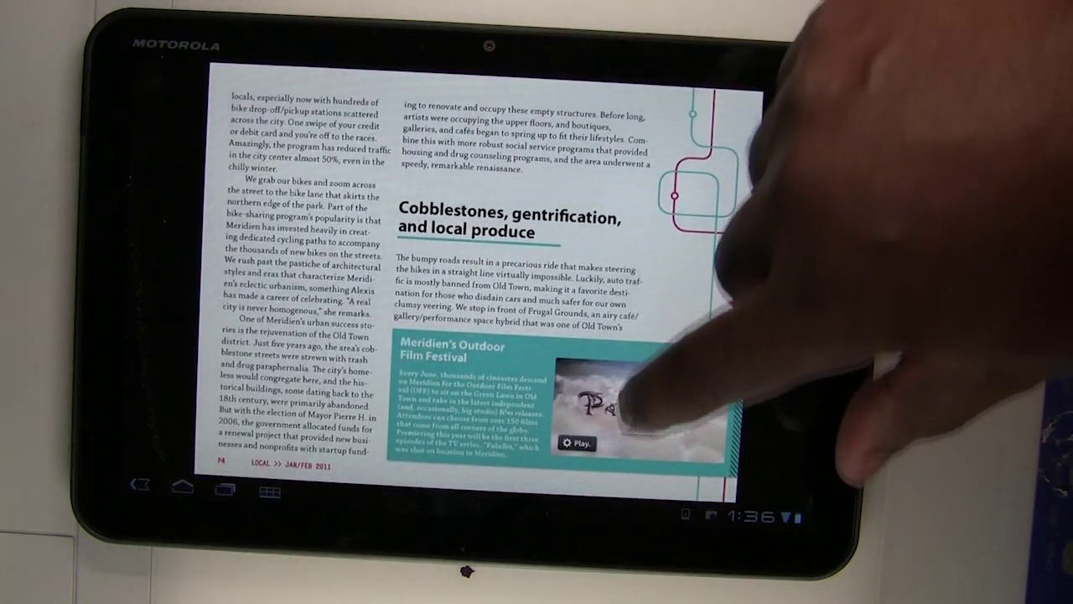
{"action": "left_click", "coordinate": [712, 453]}
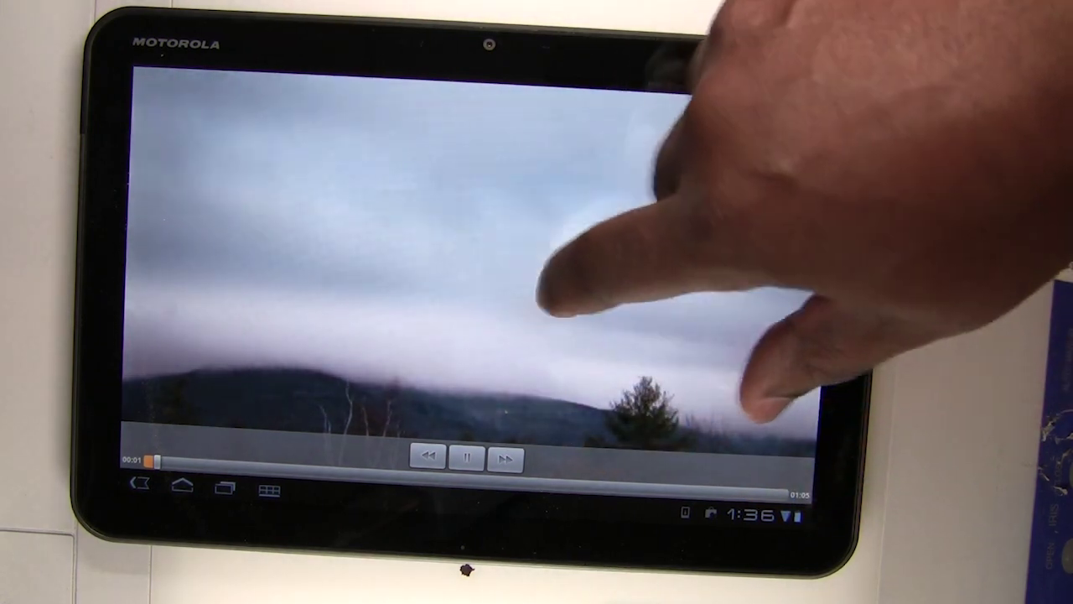
{"action": "left_click", "coordinate": [541, 297]}
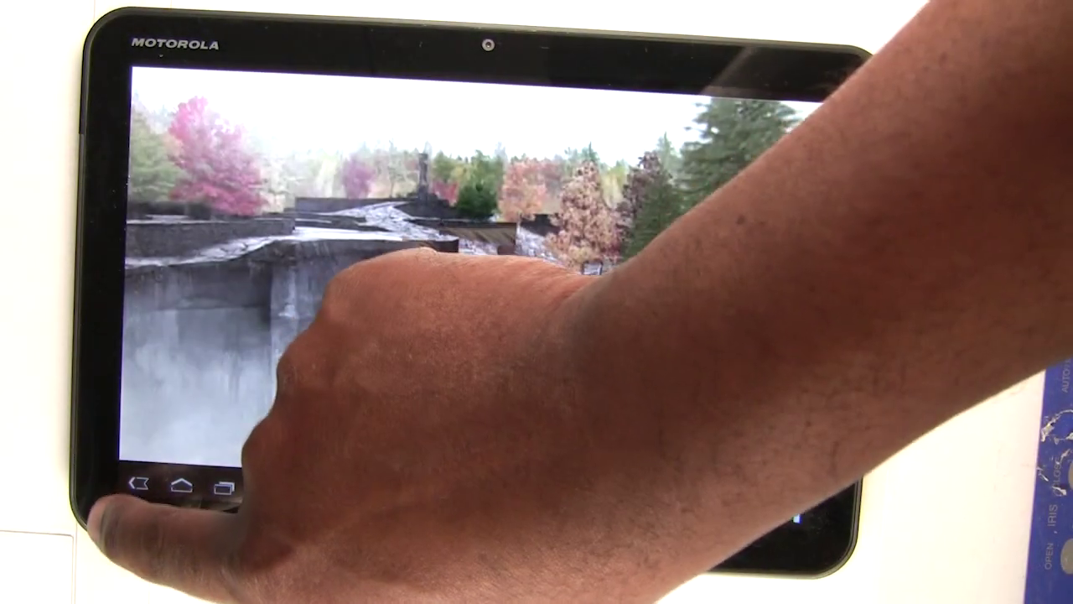
{"action": "left_click", "coordinate": [139, 484]}
{"action": "scroll", "coordinate": [719, 264], "scroll_direction": "down", "scroll_amount": 3}
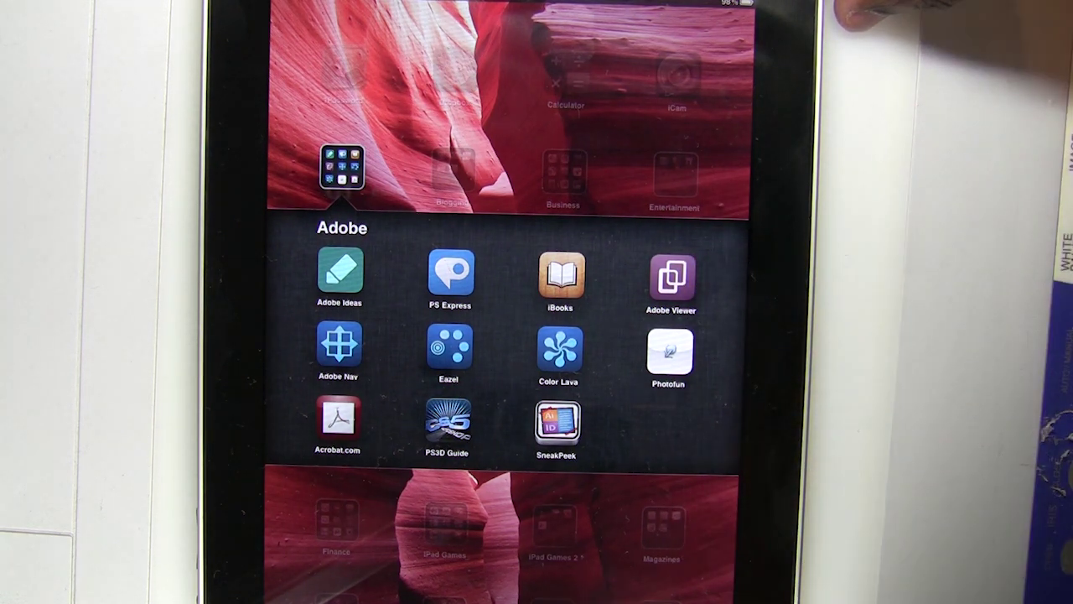
Step: Relaunch Adobe Viewer and dismiss the Local Magazine Fall 4 availability alert
{"action": "left_click", "coordinate": [671, 278]}
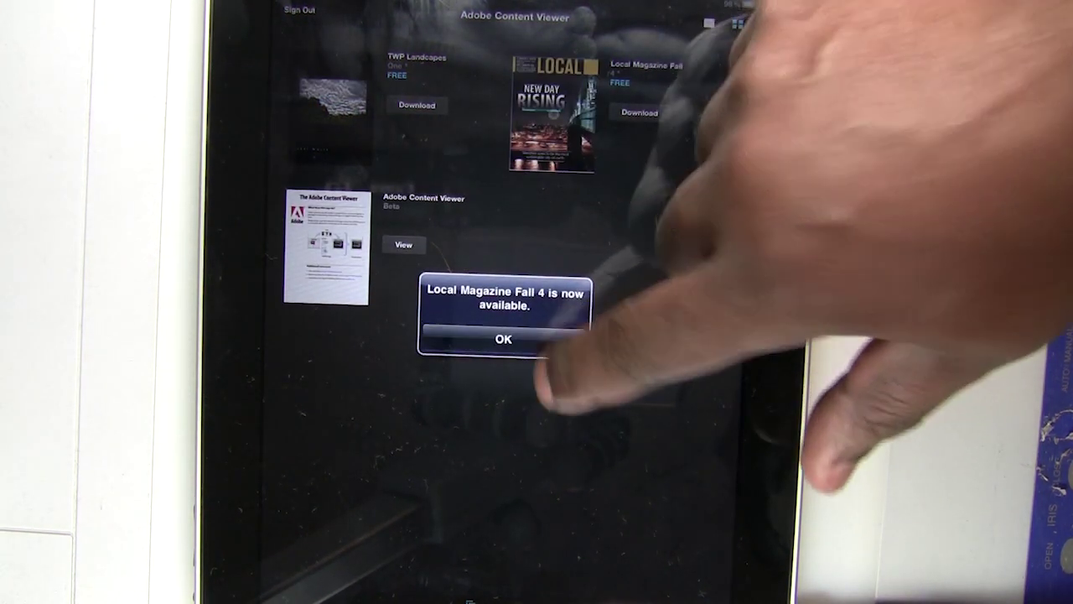
{"action": "left_click", "coordinate": [503, 339]}
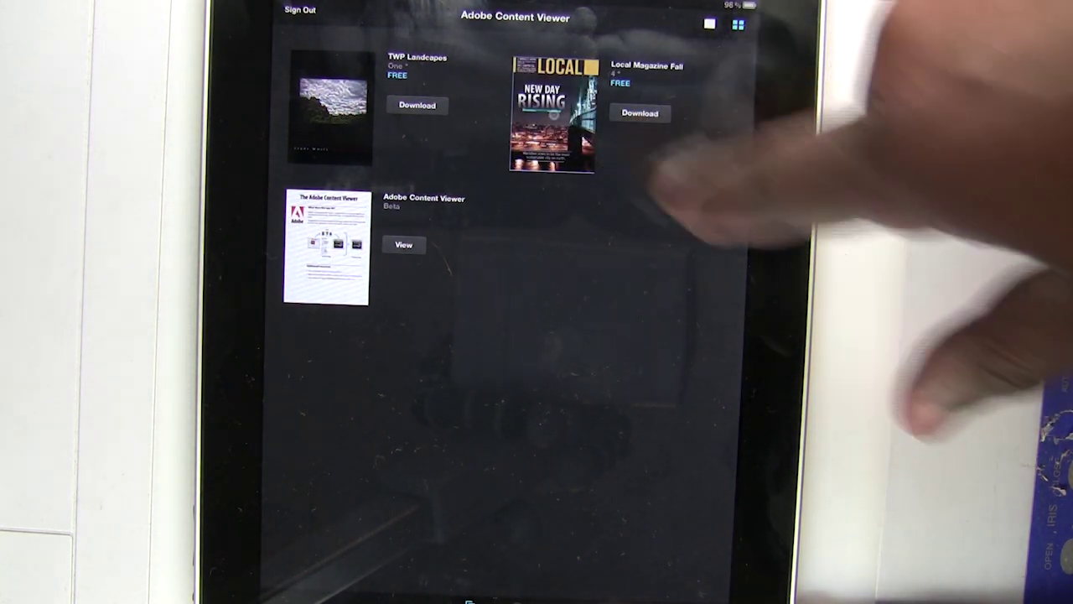
Step: Download Local Magazine Fall 4 from the library
{"action": "left_click", "coordinate": [635, 112]}
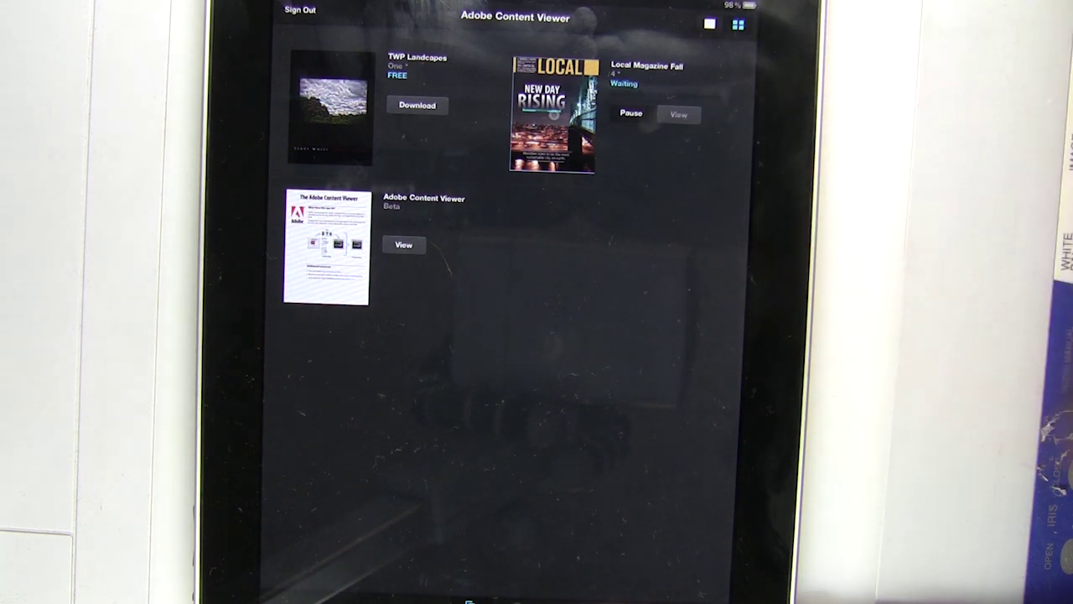